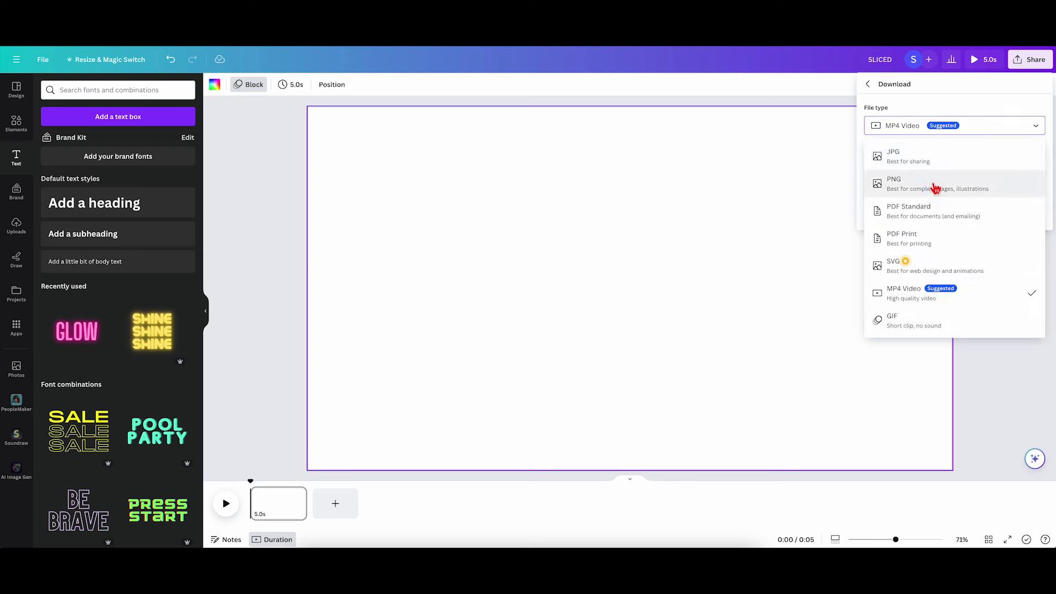
# Step: Download the SLICED design as a PNG with a transparent background and add the downloaded file to the uploads
pyautogui.click(935, 182)
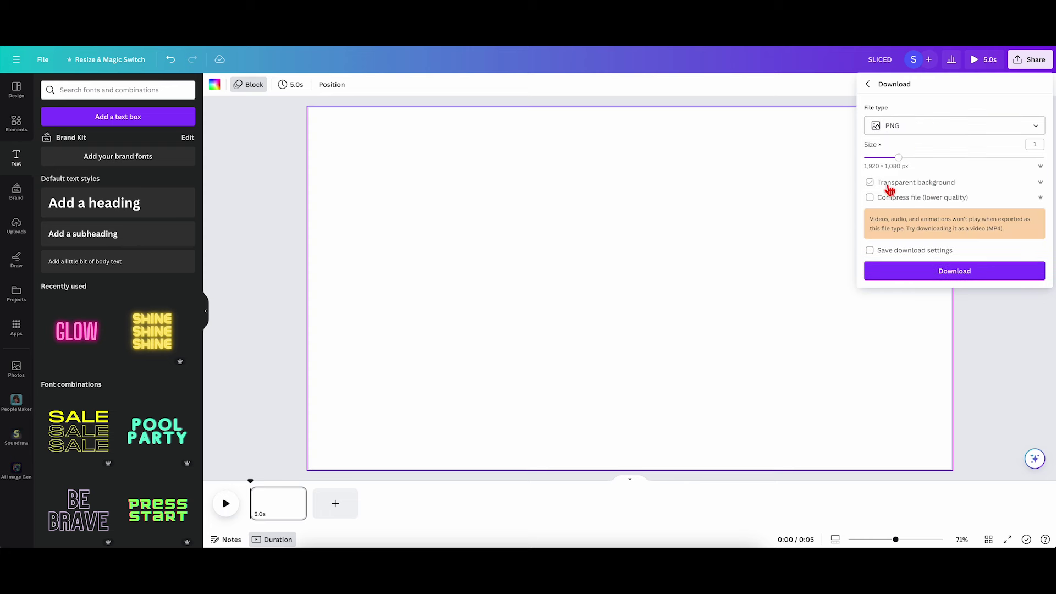
pyautogui.click(929, 277)
pyautogui.moveTo(907, 61); pyautogui.dragTo(118, 220)
pyautogui.click(966, 202)
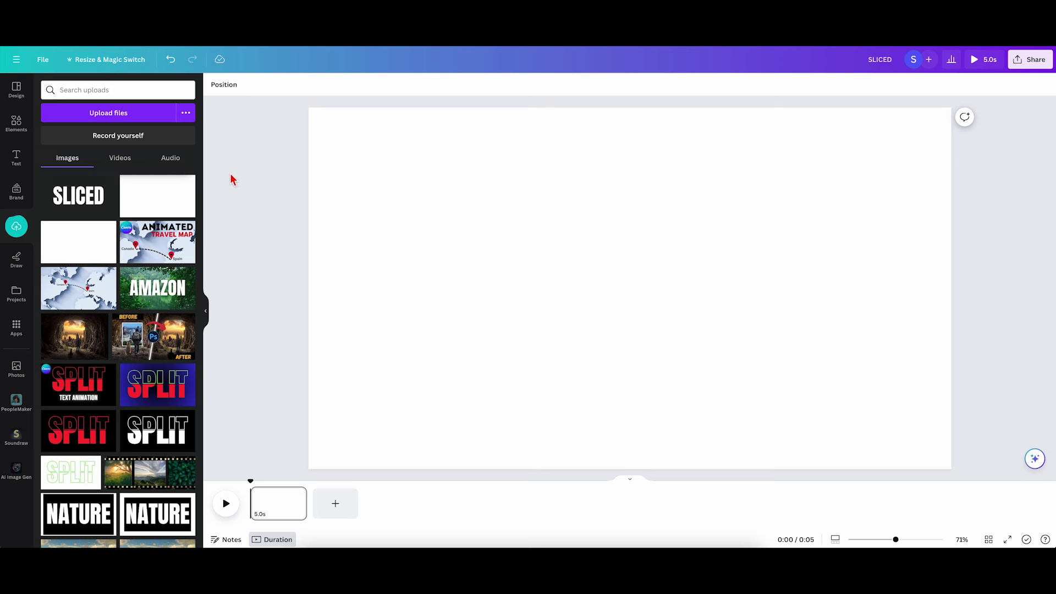
# Step: Replace the white SLICED text on the page with ANIMATED
pyautogui.hotkey('ctrl', 'v')
pyautogui.doubleClick(549, 250)
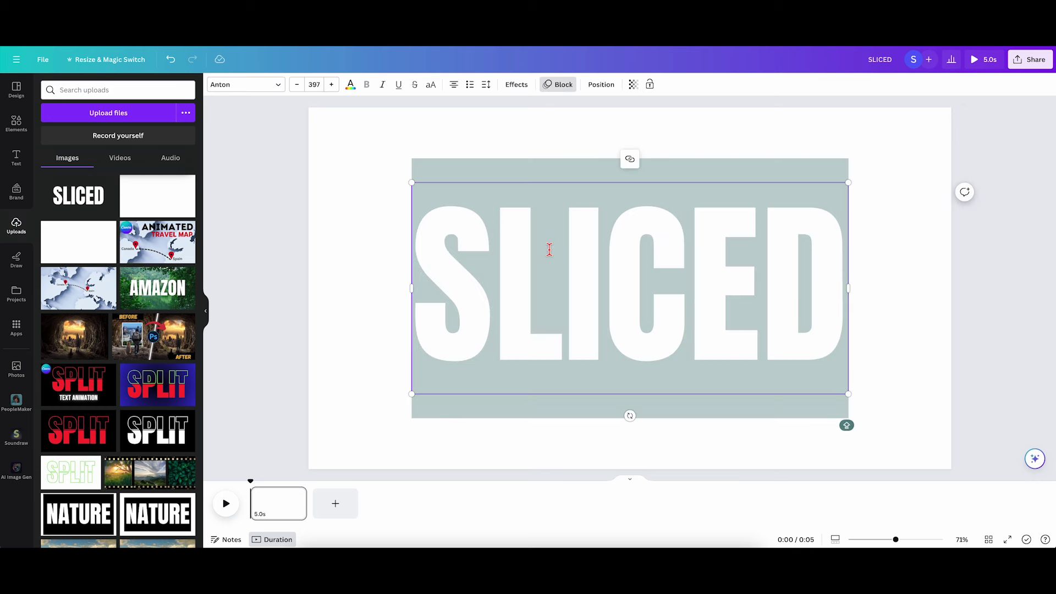
pyautogui.write('ANIMATED')
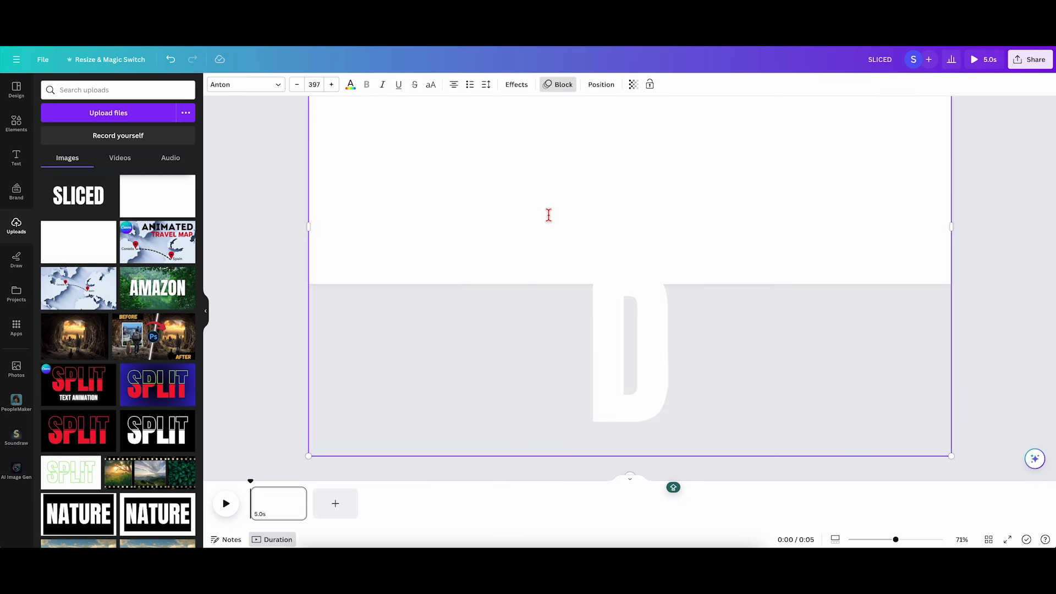
# Step: Shrink the ANIMATED text to about size 320 so it fits on one line and color it Aqua blue #0cc0df
pyautogui.hotkey('ctrl', 'a')
pyautogui.scroll(3, 394, 122)
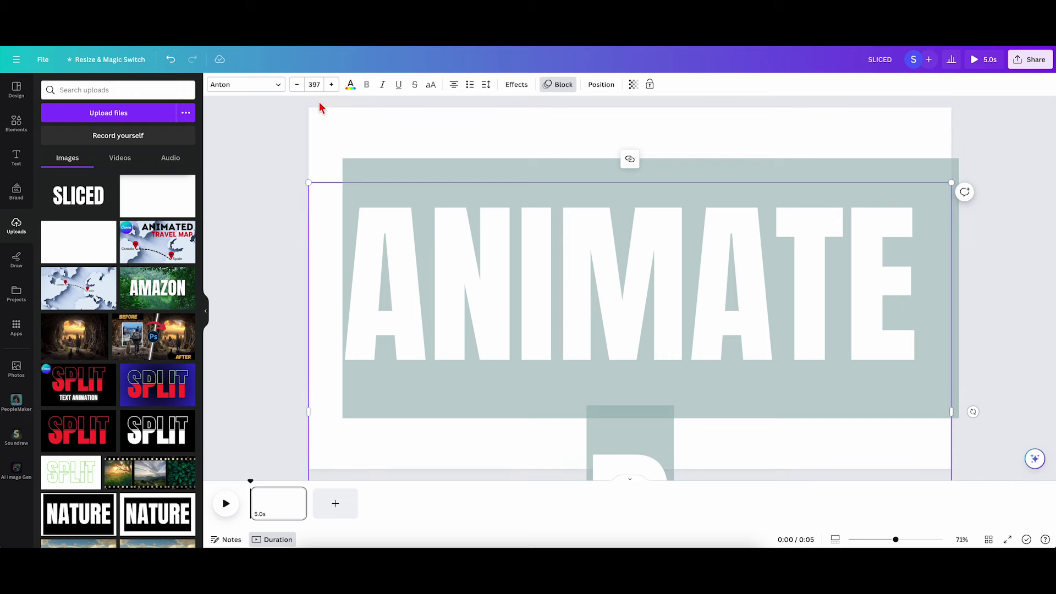
pyautogui.moveTo(309, 184); pyautogui.dragTo(434, 272)
pyautogui.moveTo(435, 460); pyautogui.dragTo(360, 464)
pyautogui.click(351, 85)
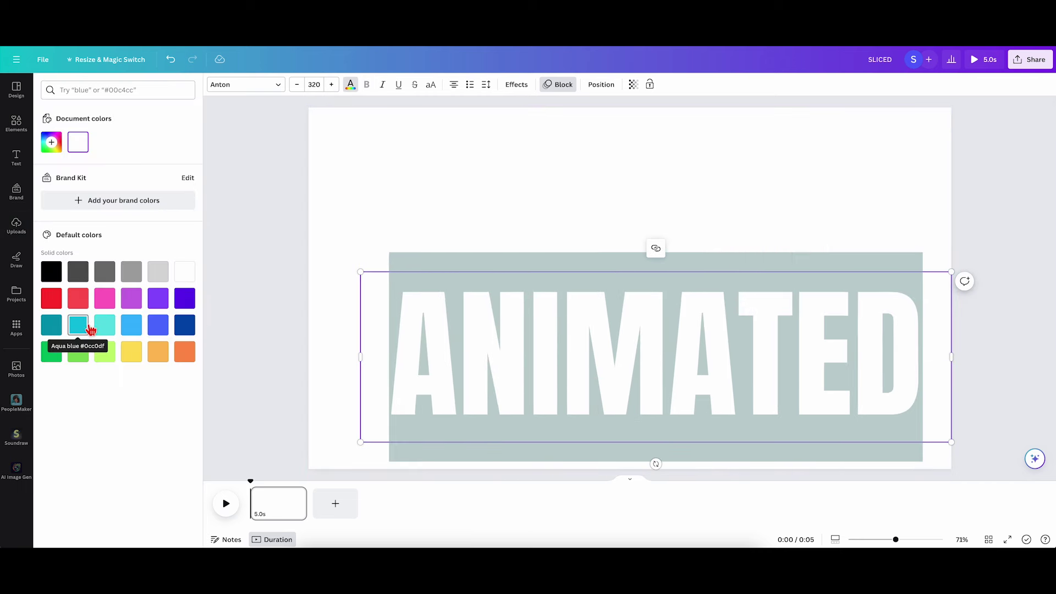
pyautogui.click(91, 333)
# Step: Scale the ANIMATED text down to about size 227 and center it on the page
pyautogui.click(396, 205)
pyautogui.moveTo(500, 337); pyautogui.dragTo(481, 264)
pyautogui.moveTo(336, 207); pyautogui.dragTo(461, 244)
pyautogui.moveTo(531, 285); pyautogui.dragTo(466, 289)
pyautogui.moveTo(400, 246); pyautogui.dragTo(440, 259)
pyautogui.moveTo(545, 302); pyautogui.dragTo(524, 271)
pyautogui.click(787, 209)
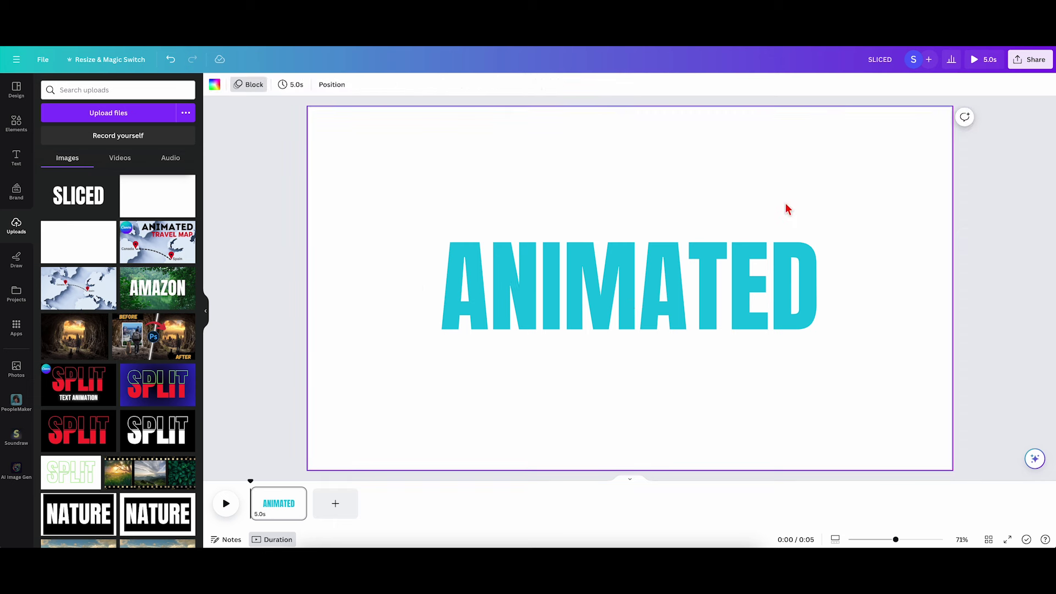
# Step: Download the ANIMATED design as a PNG with a transparent background and add the downloaded file to the uploads
pyautogui.click(1024, 60)
pyautogui.click(907, 297)
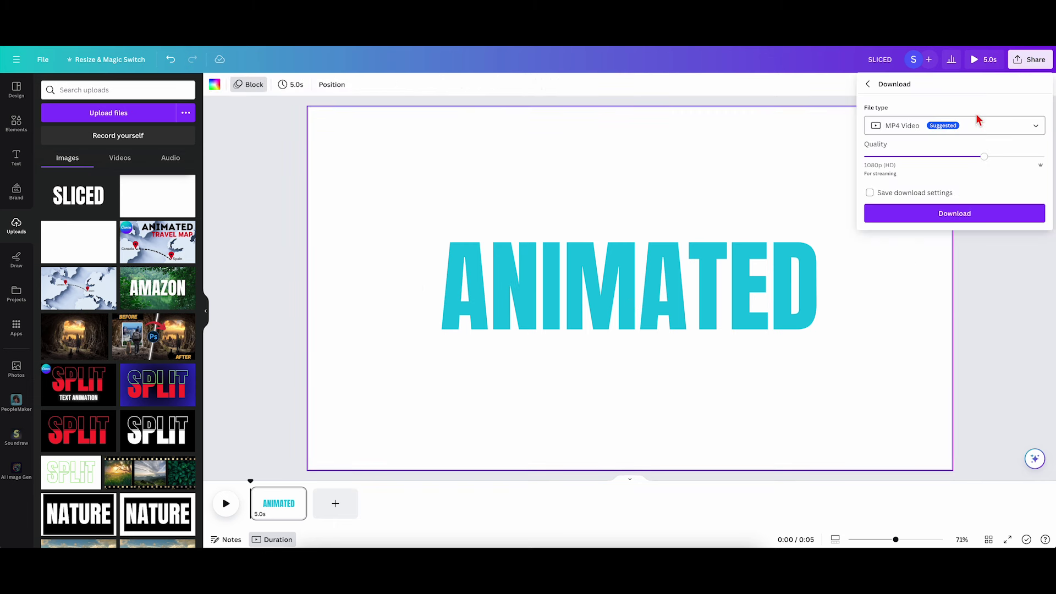
pyautogui.click(971, 125)
pyautogui.click(908, 188)
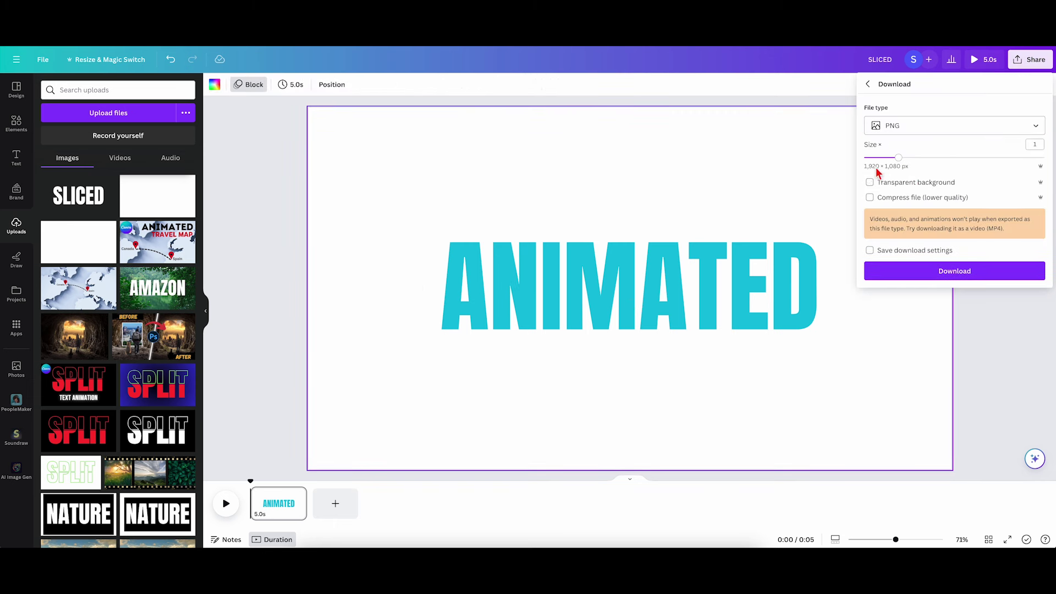
pyautogui.click(933, 271)
pyautogui.moveTo(928, 65); pyautogui.dragTo(140, 273)
pyautogui.click(377, 295)
# Step: Replace the ANIMATED text on the page with TEXT
pyautogui.click(629, 289)
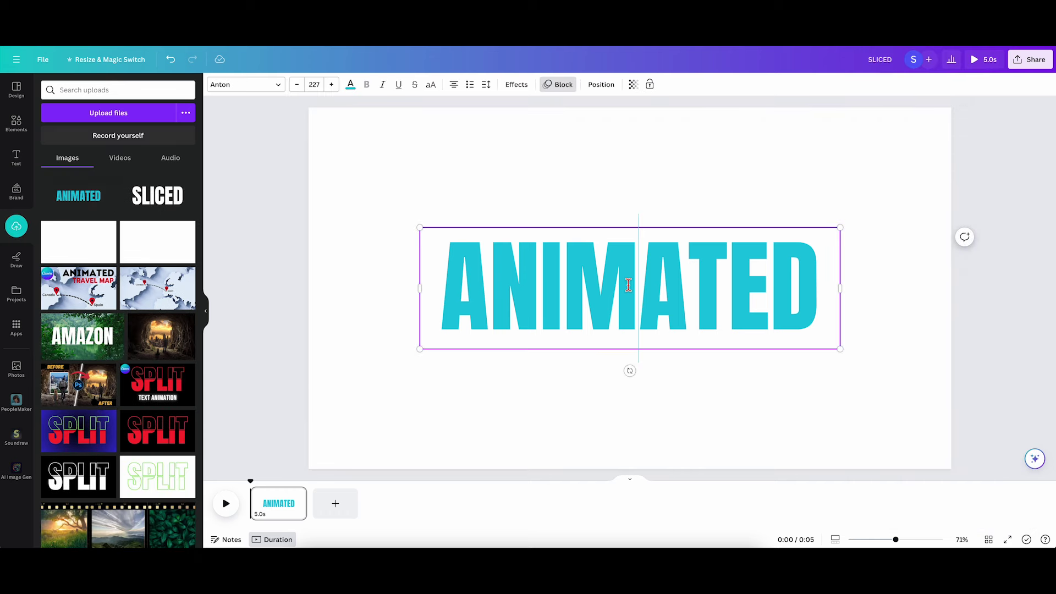
pyautogui.doubleClick(628, 284)
pyautogui.write('TEXT')
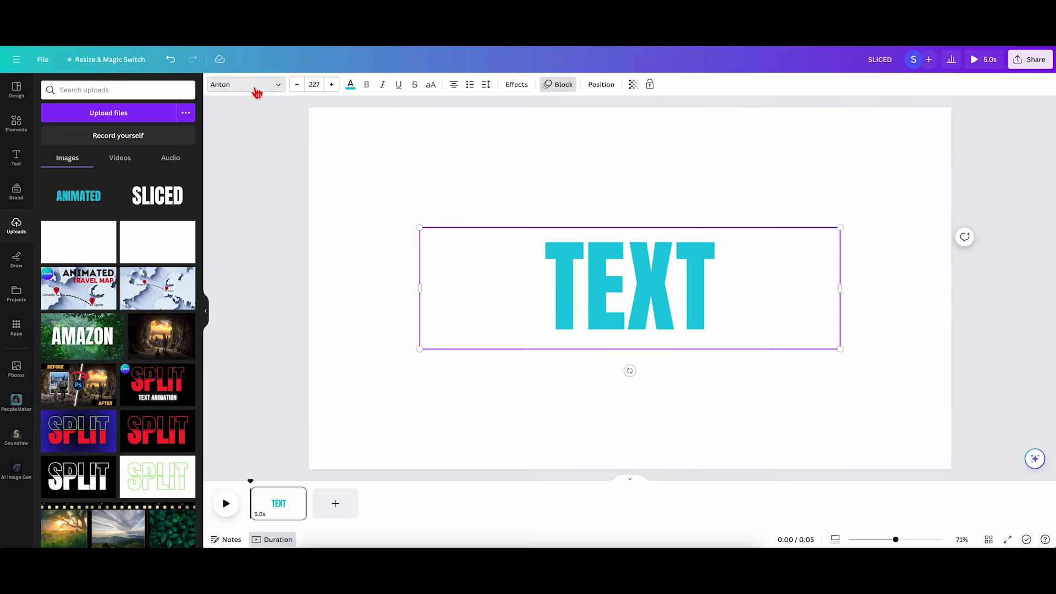
# Step: Try the fonts Glacial Indifference, IBM Plex Serif, Anonymous Pro in bold, Belleza and Arapey on the word TEXT
pyautogui.click(256, 88)
pyautogui.click(82, 244)
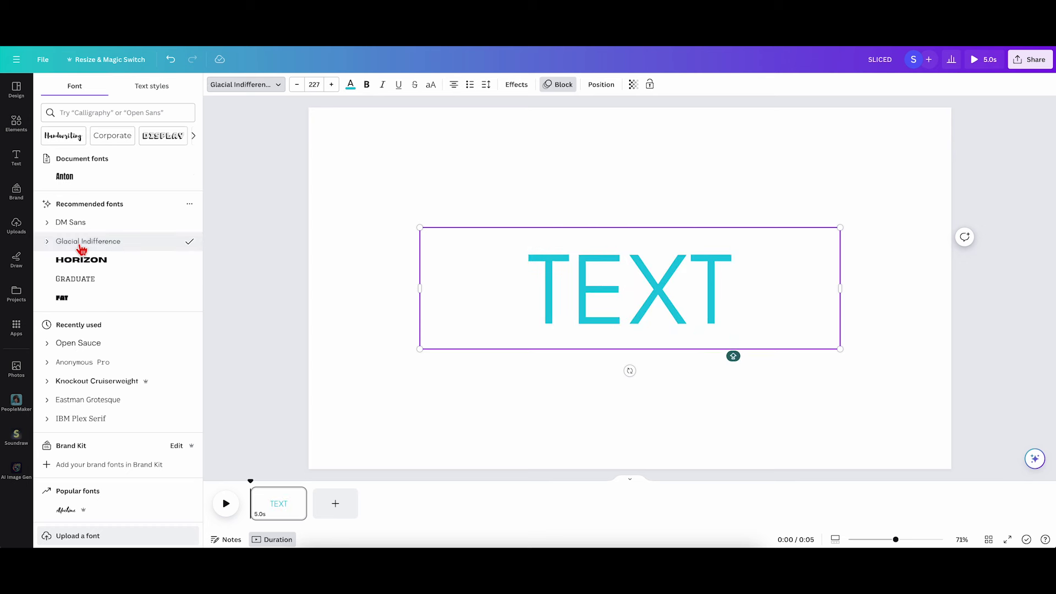
pyautogui.click(123, 419)
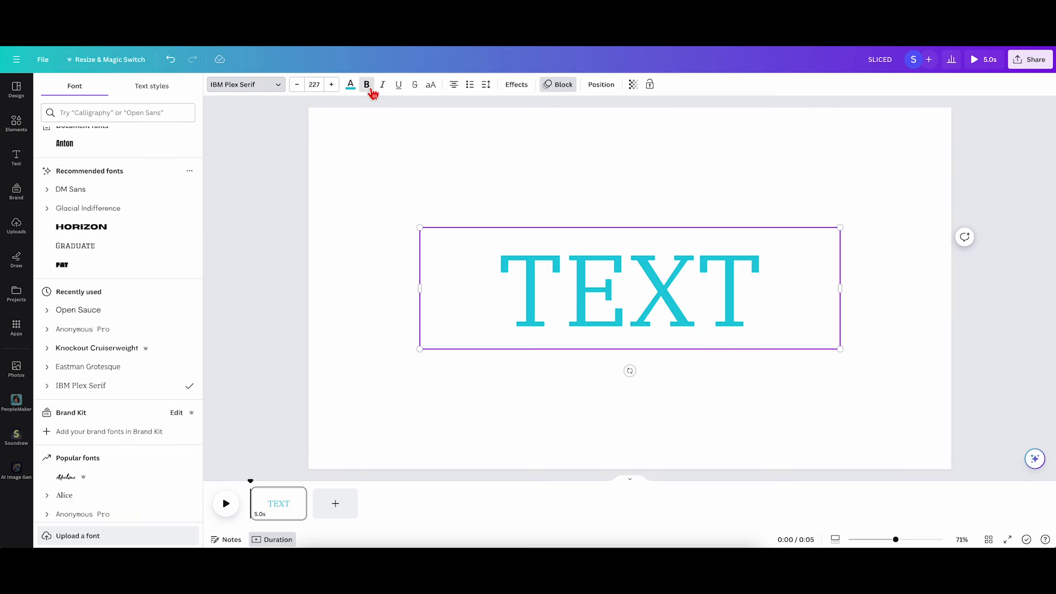
pyautogui.doubleClick(570, 307)
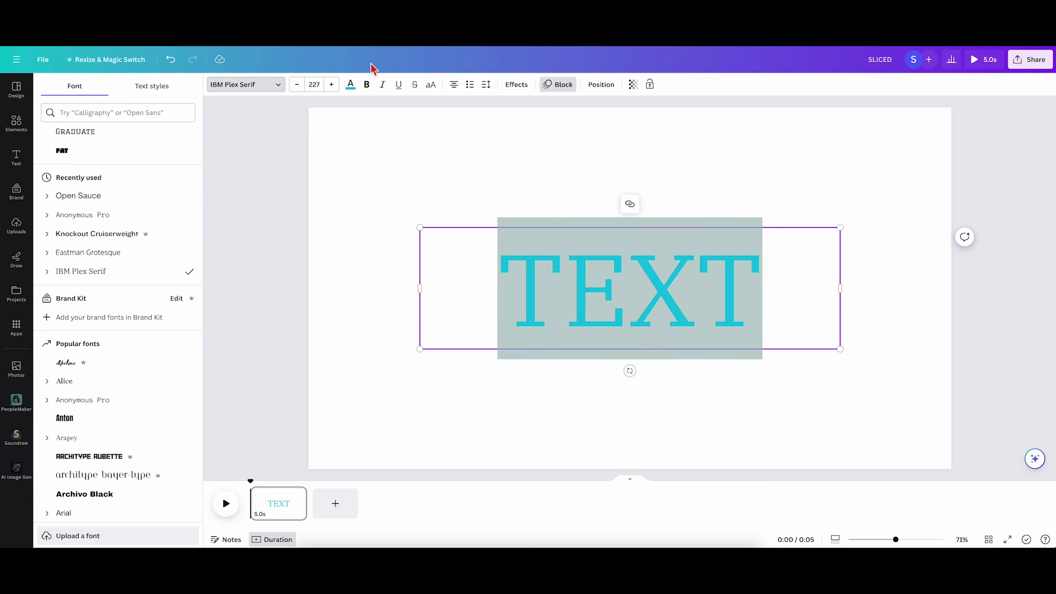
pyautogui.click(367, 84)
pyautogui.click(110, 401)
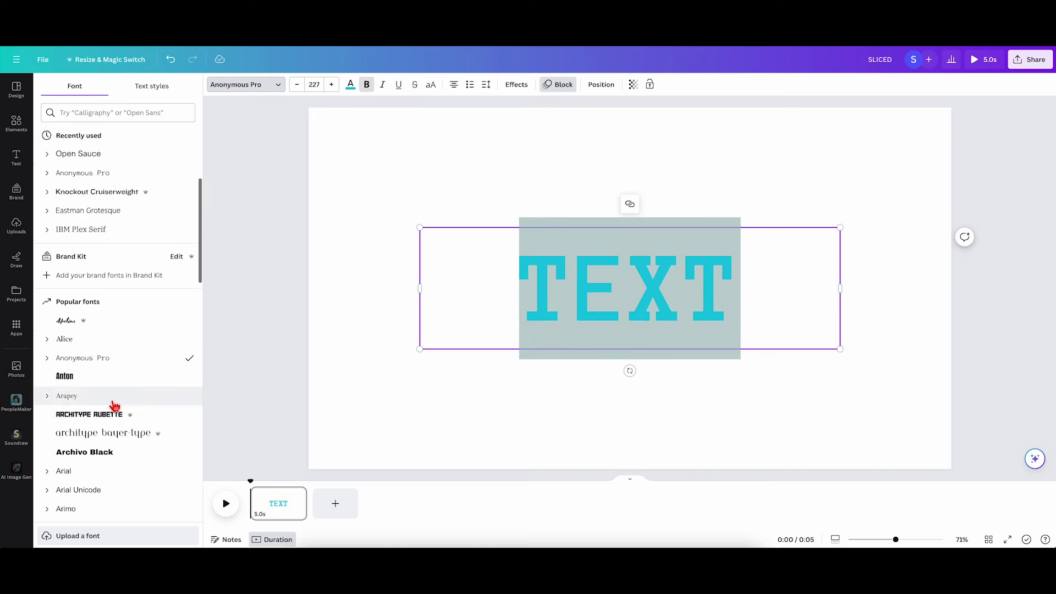
pyautogui.scroll(-3, 111, 406)
pyautogui.click(80, 454)
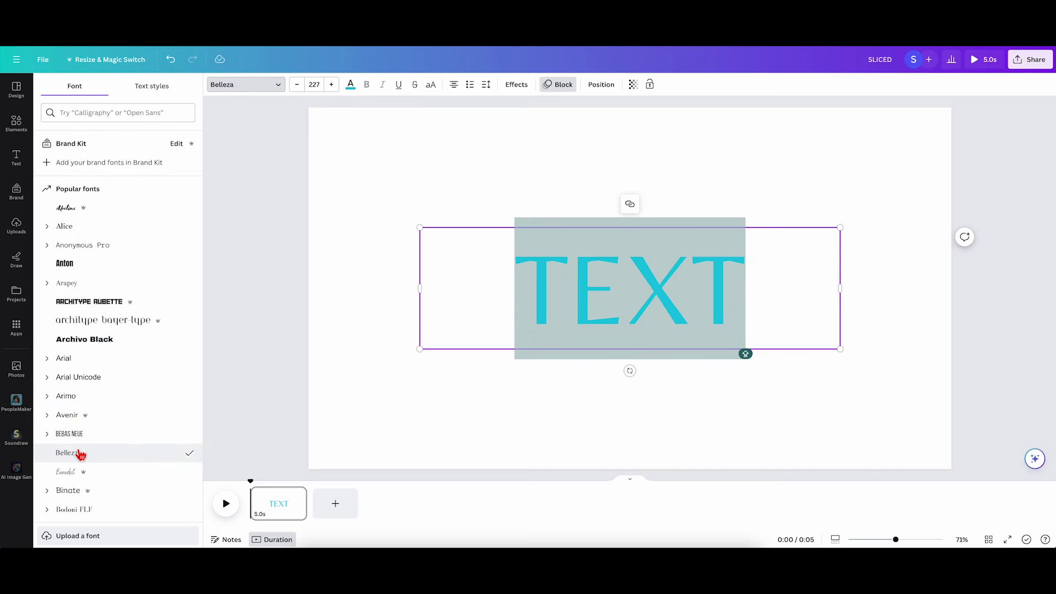
pyautogui.scroll(-1, 104, 330)
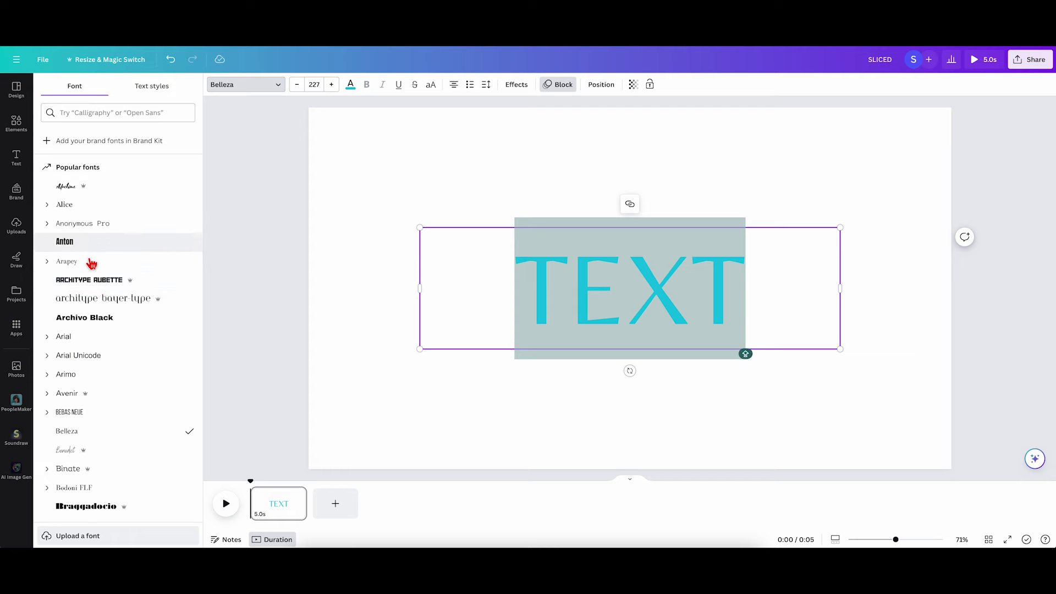
pyautogui.click(115, 262)
pyautogui.press('Escape')
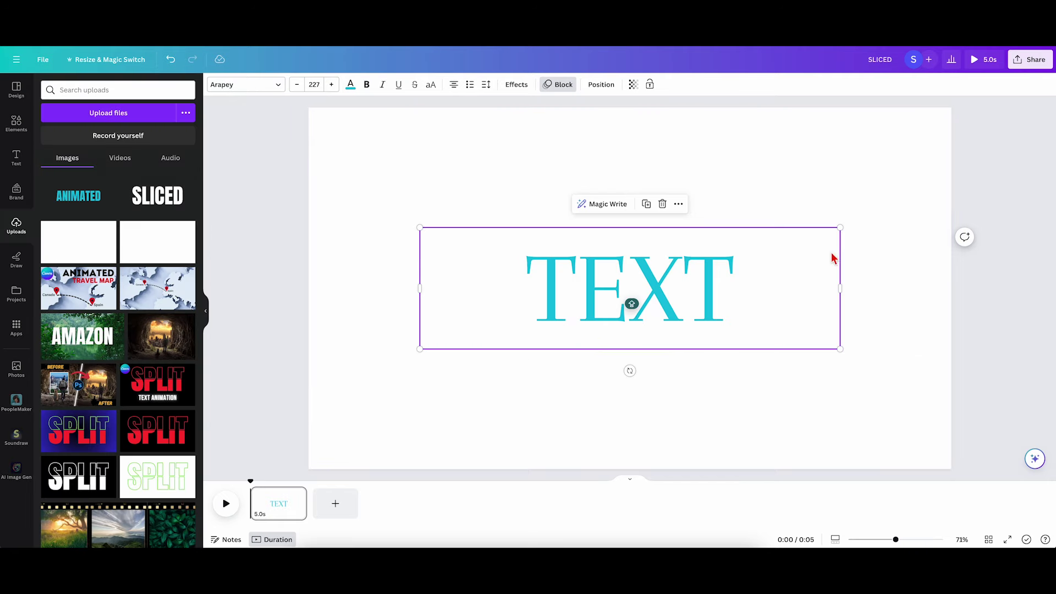
# Step: Shrink the word TEXT to about size 142, make it bold and move it near the page center
pyautogui.moveTo(840, 227); pyautogui.dragTo(698, 311)
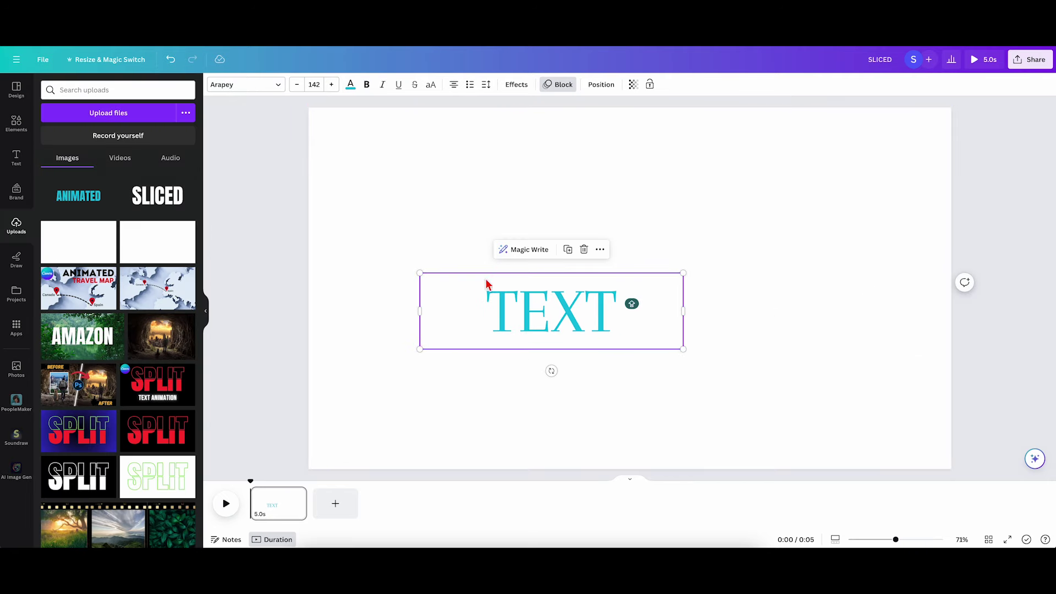
pyautogui.click(367, 85)
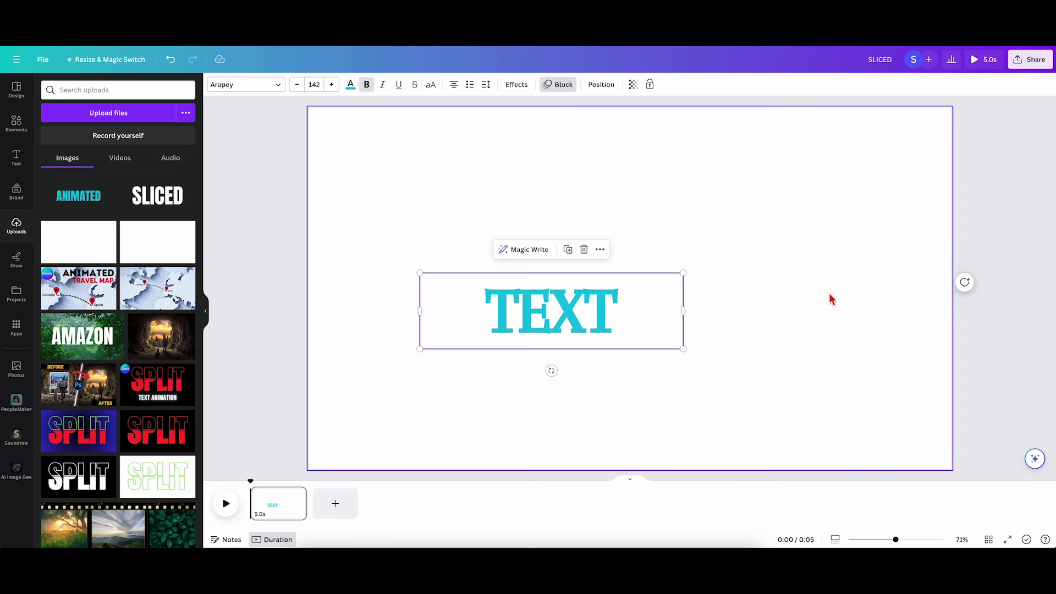
pyautogui.moveTo(560, 314); pyautogui.dragTo(634, 311)
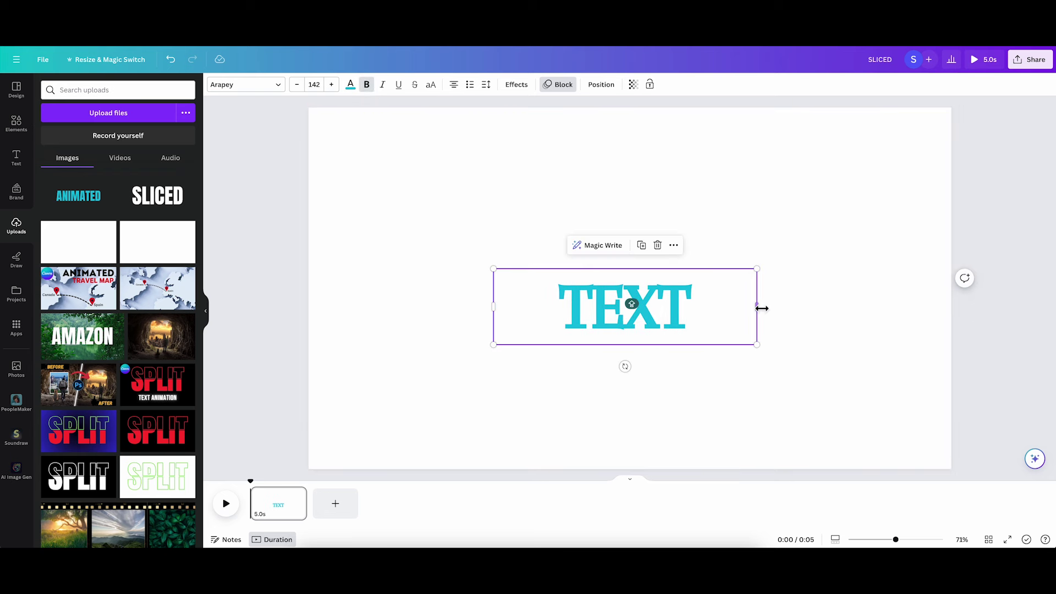
# Step: Set the word TEXT in the Binate font at about size 104, centered on the page, and color it white
pyautogui.click(246, 86)
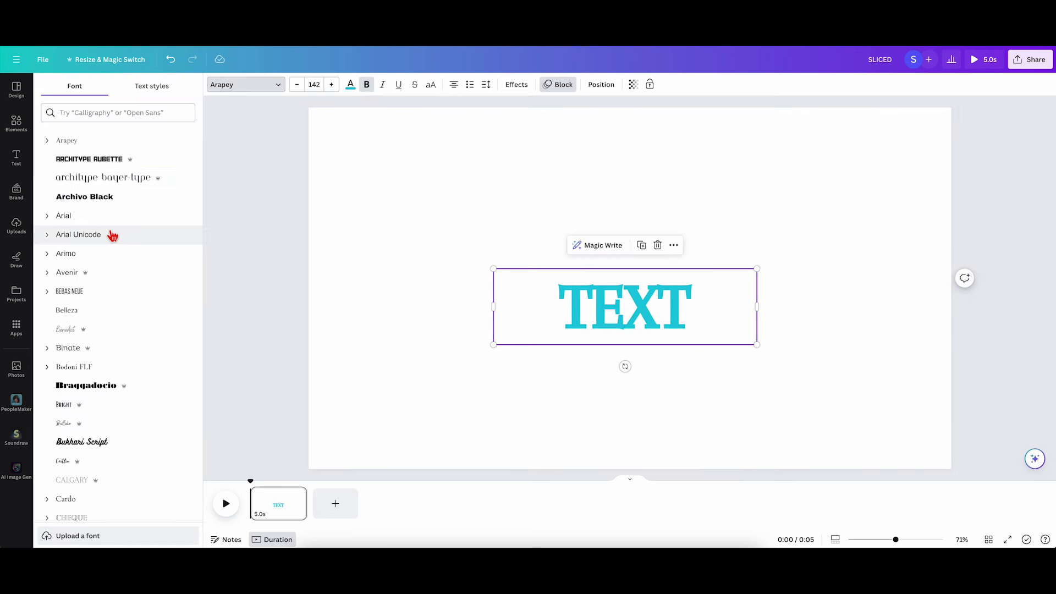
pyautogui.click(125, 283)
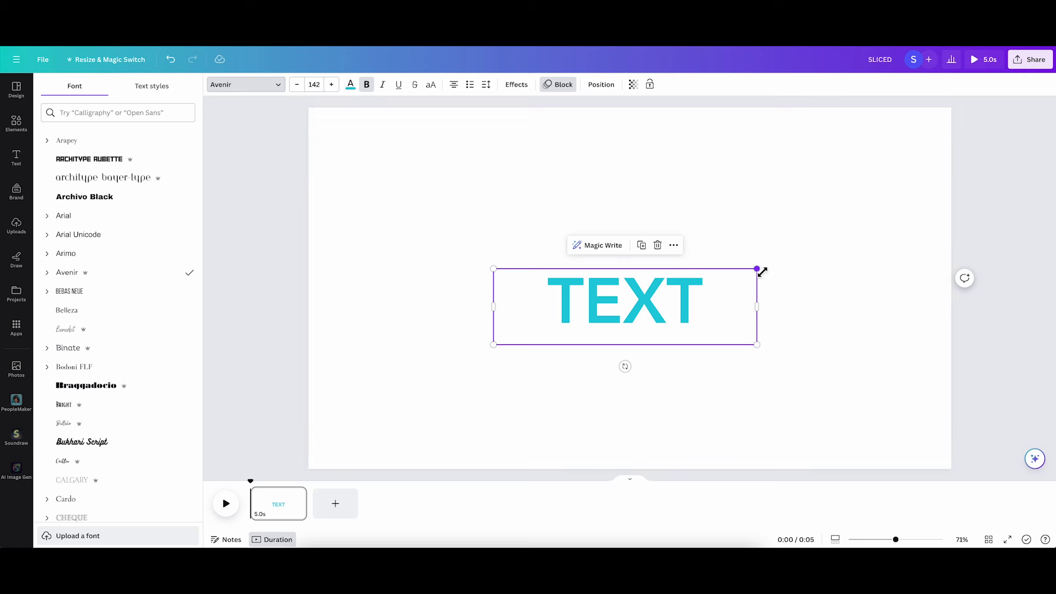
pyautogui.moveTo(761, 271); pyautogui.dragTo(708, 297)
pyautogui.click(83, 348)
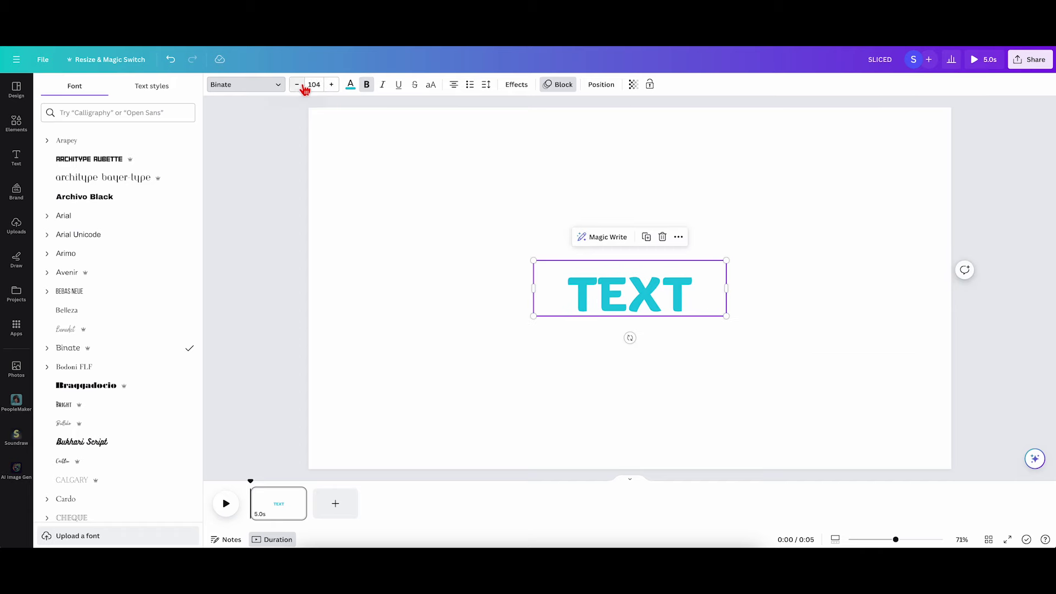
pyautogui.click(350, 84)
pyautogui.click(431, 164)
# Step: Download the white TEXT design as a PNG with a transparent background and add the downloaded file to the uploads
pyautogui.click(1030, 59)
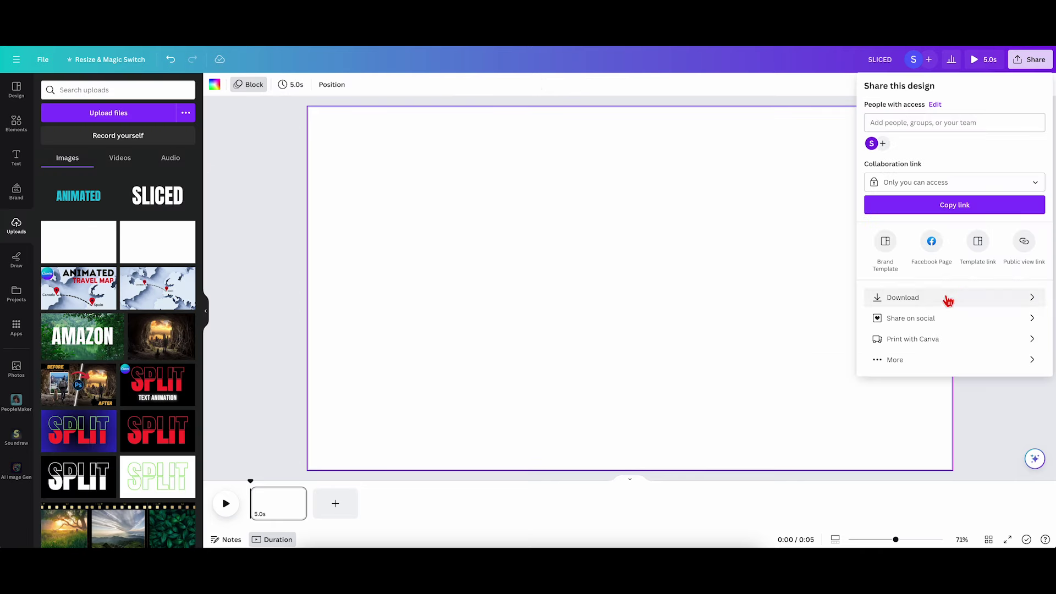
pyautogui.click(946, 299)
pyautogui.click(978, 134)
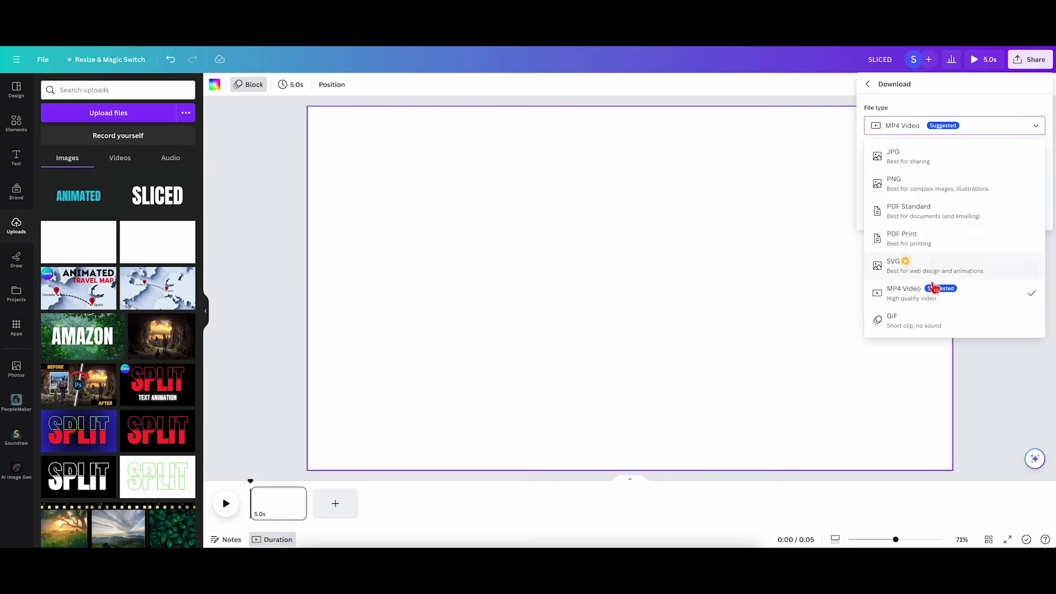
pyautogui.click(929, 186)
pyautogui.click(935, 271)
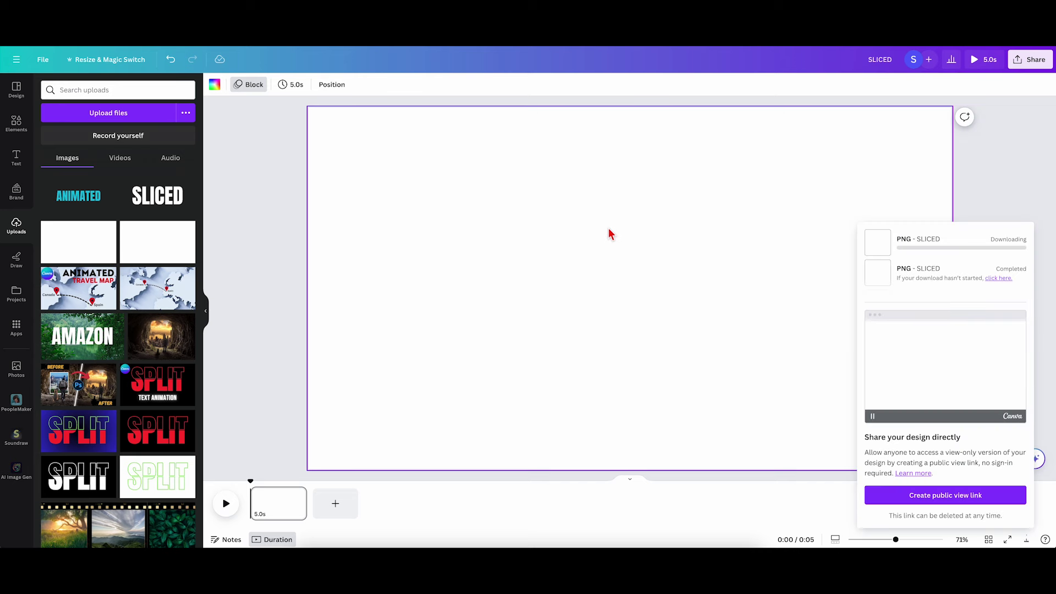
pyautogui.moveTo(902, 53); pyautogui.dragTo(249, 172)
pyautogui.moveTo(61, 247); pyautogui.dragTo(63, 248)
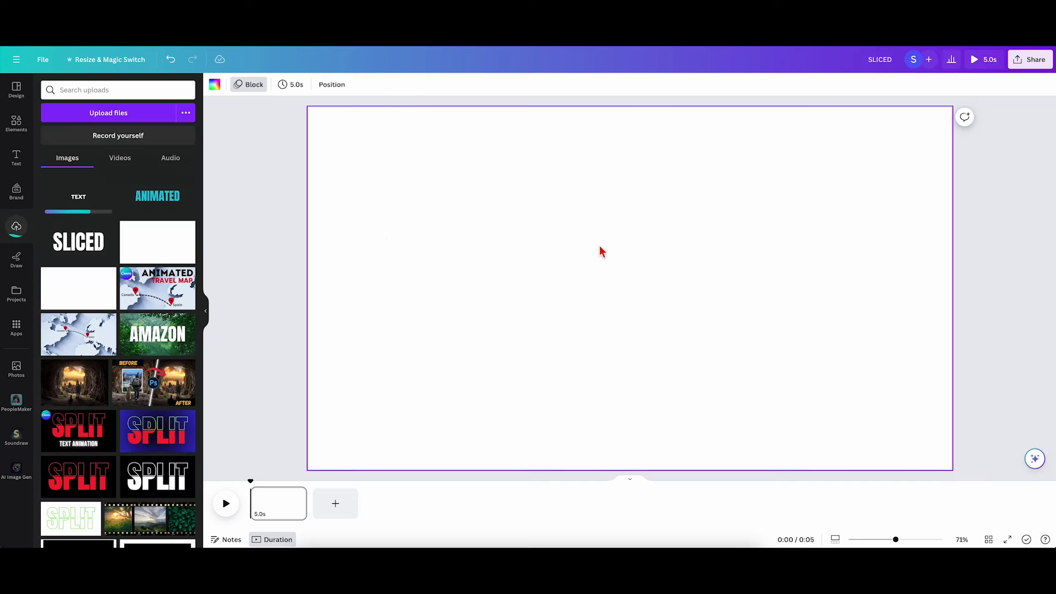
# Step: Set the page background to black and delete the text from the page
pyautogui.click(214, 84)
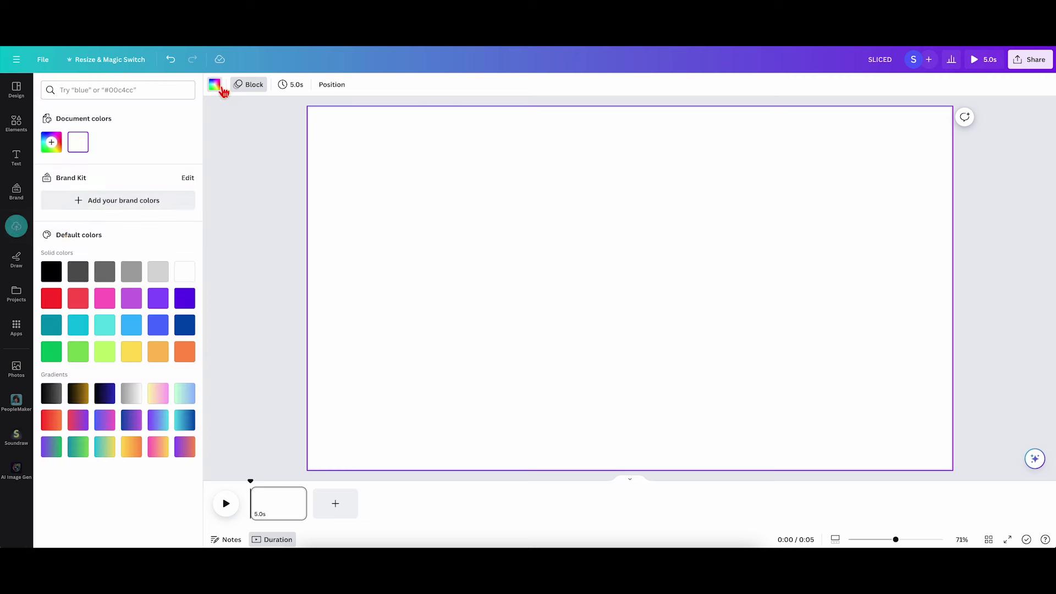
pyautogui.click(53, 273)
pyautogui.click(616, 283)
pyautogui.press('Delete')
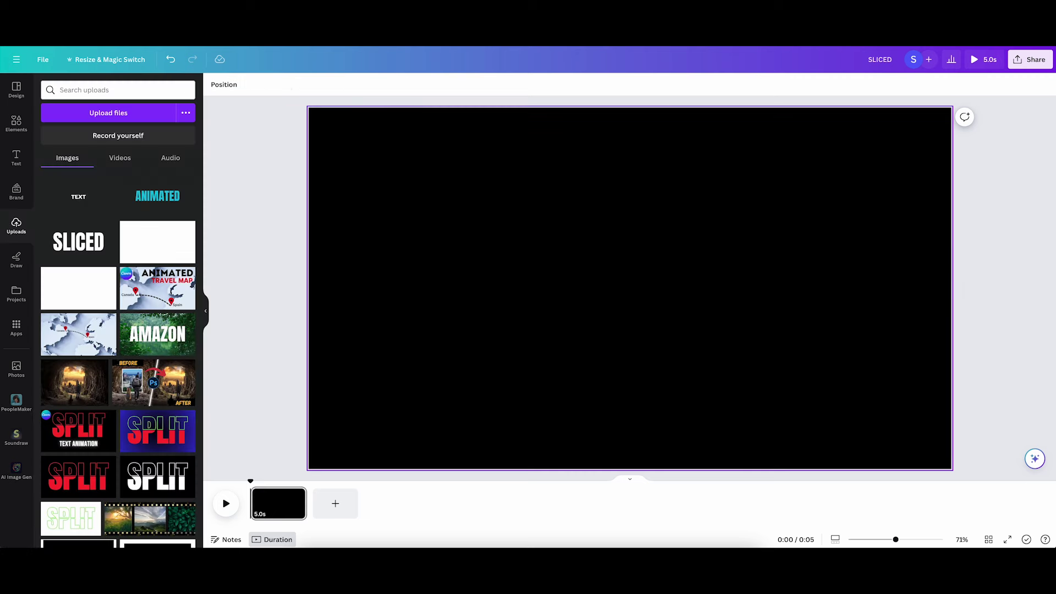
# Step: Place the uploaded SLICED image so it fills the whole page and crop it to its upper half
pyautogui.moveTo(95, 252); pyautogui.dragTo(362, 150)
pyautogui.moveTo(792, 381); pyautogui.dragTo(965, 462)
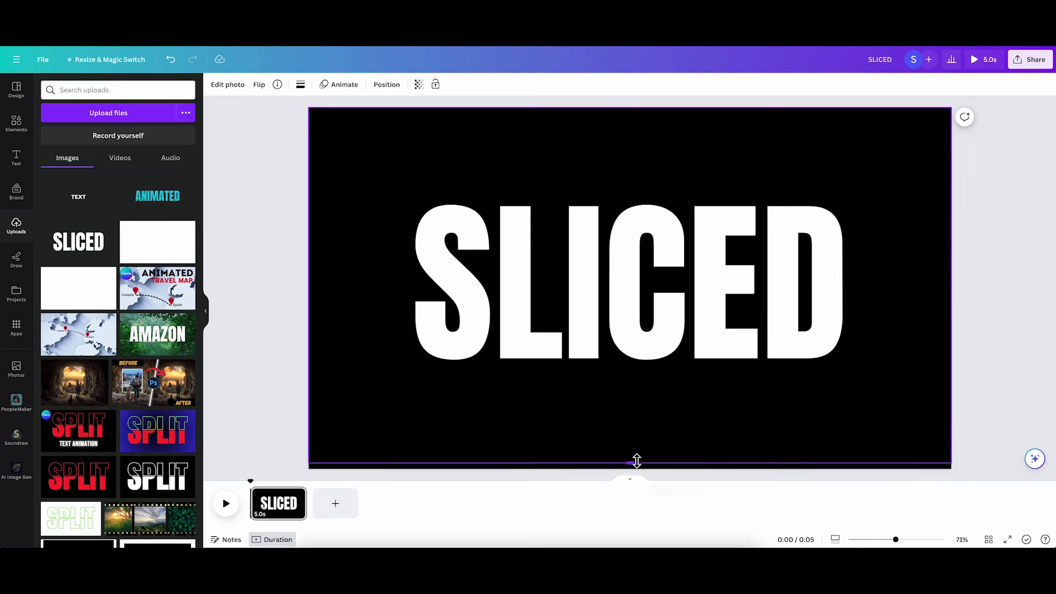
pyautogui.moveTo(631, 469); pyautogui.dragTo(619, 291)
# Step: Duplicate the cropped upper half of SLICED, extend the copy over the full page and crop it to the lower half
pyautogui.hotkey('ctrl', 'd')
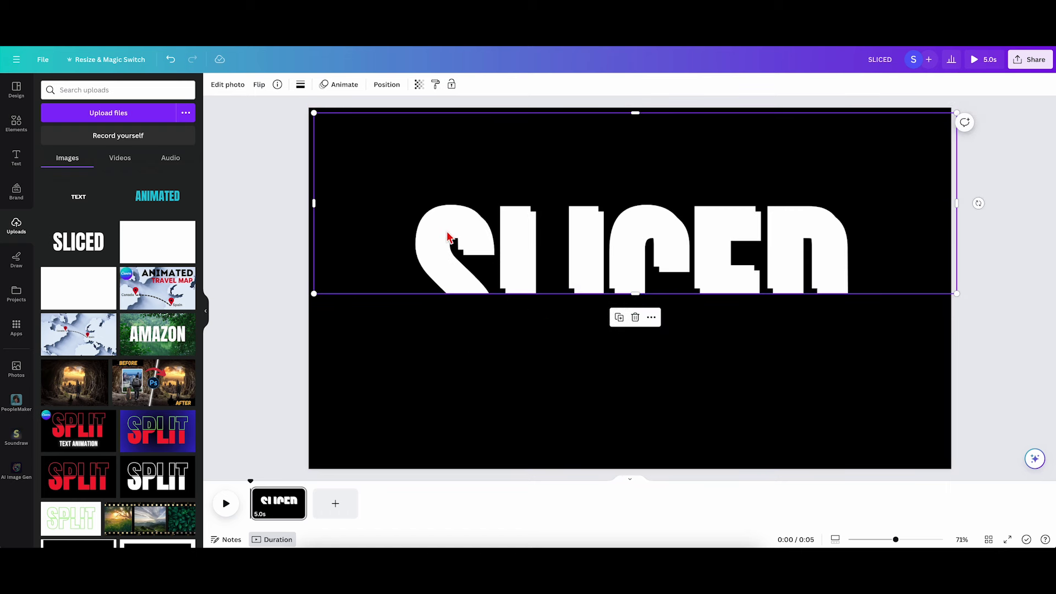
pyautogui.moveTo(635, 293); pyautogui.dragTo(640, 472)
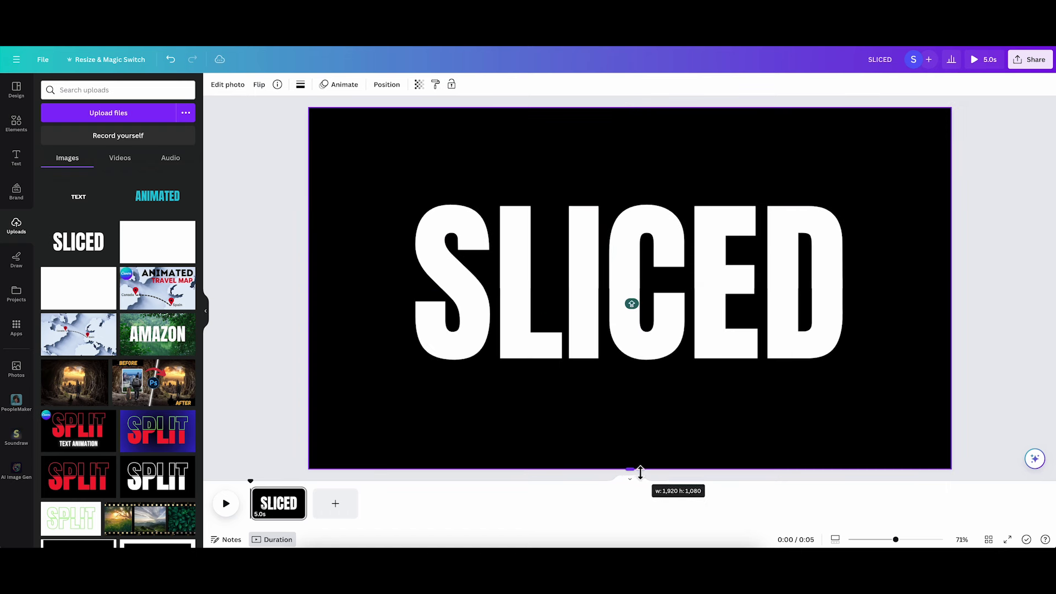
pyautogui.moveTo(629, 108); pyautogui.dragTo(618, 295)
pyautogui.click(365, 252)
pyautogui.doubleClick(365, 252)
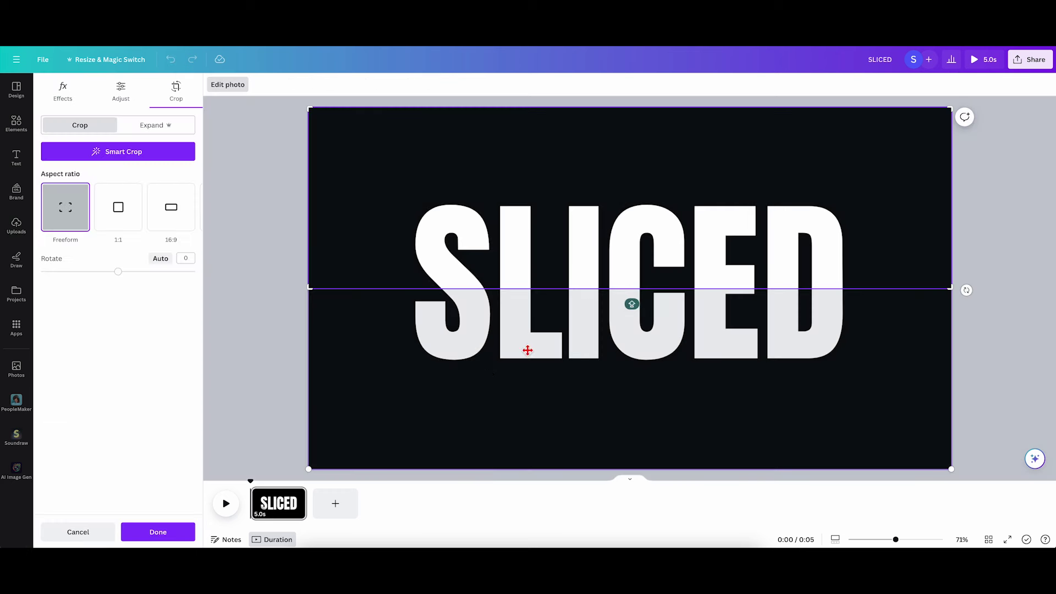
pyautogui.click(281, 350)
pyautogui.click(282, 350)
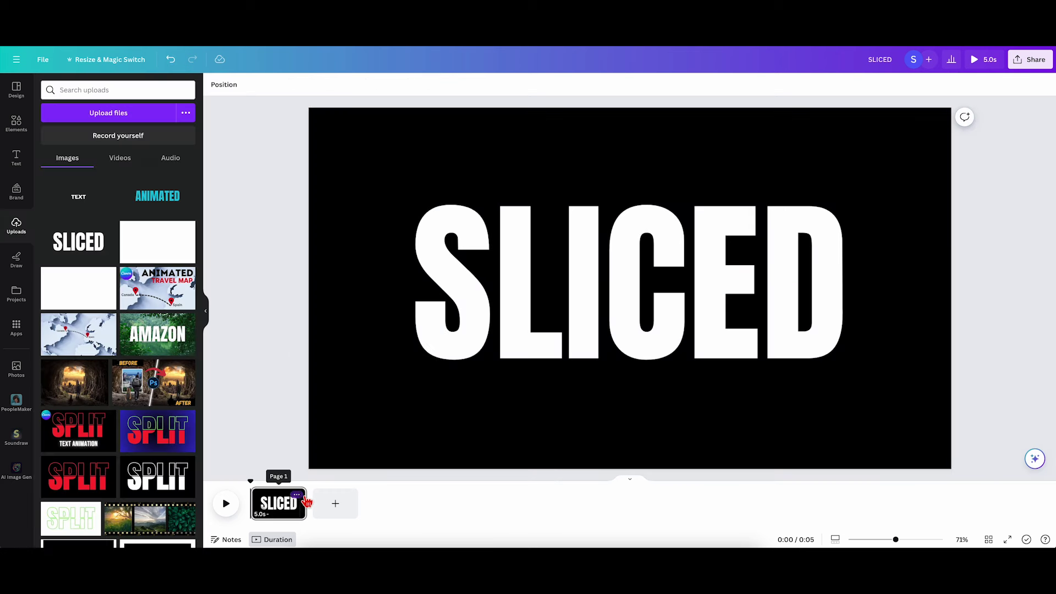
# Step: Duplicate the page and, on the copy, move the two halves of SLICED vertically apart to open a gap
pyautogui.click(299, 495)
pyautogui.click(333, 345)
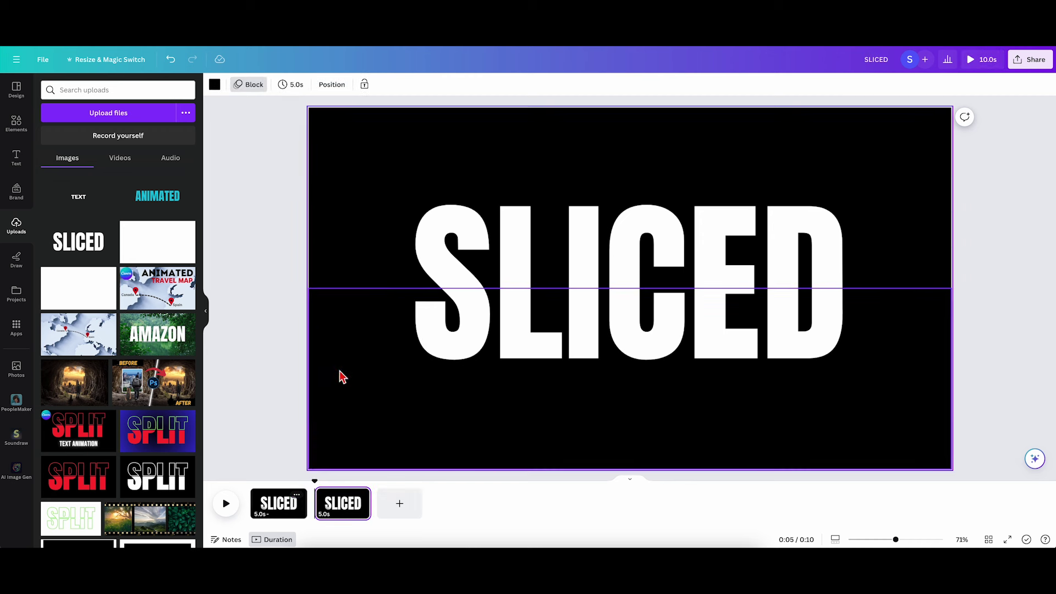
pyautogui.moveTo(570, 265); pyautogui.dragTo(570, 217)
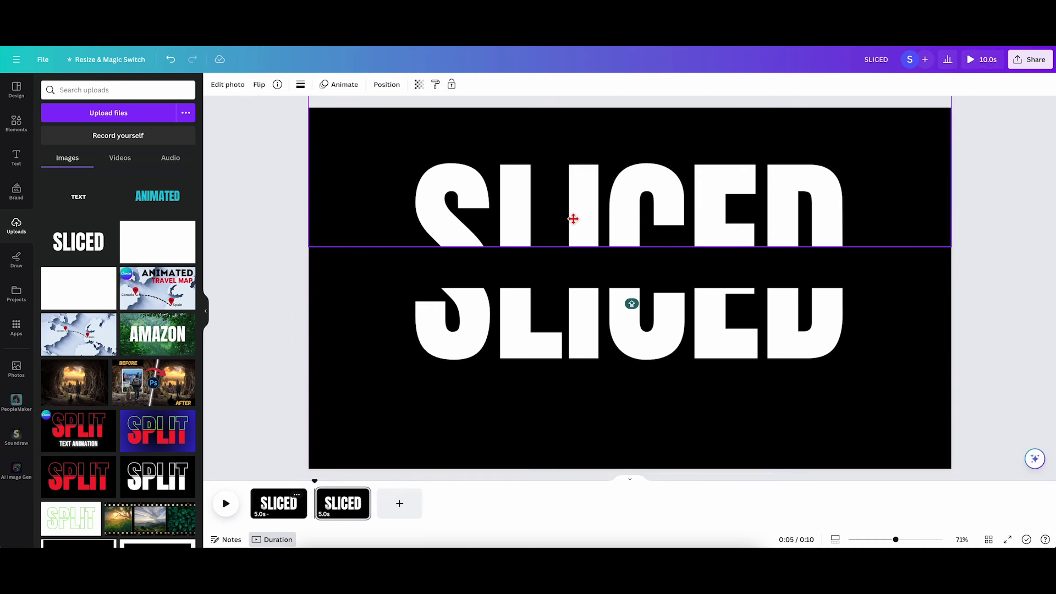
pyautogui.moveTo(571, 334); pyautogui.dragTo(569, 379)
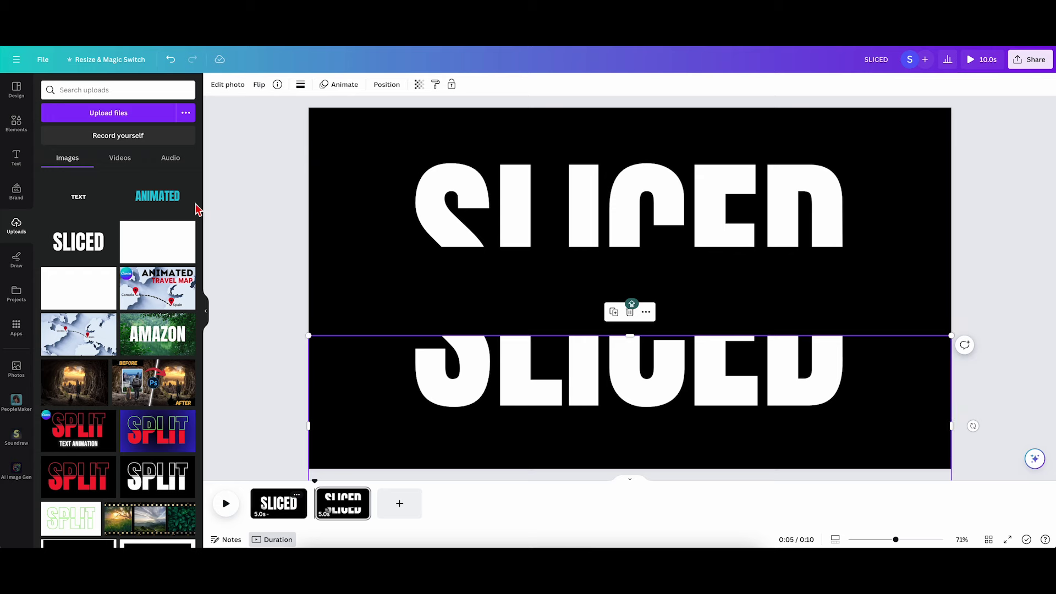
# Step: Place the uploaded ANIMATED image at full page size, 1,920 by 1,080, and crop off its empty upper and lower margins
pyautogui.moveTo(195, 205); pyautogui.dragTo(413, 198)
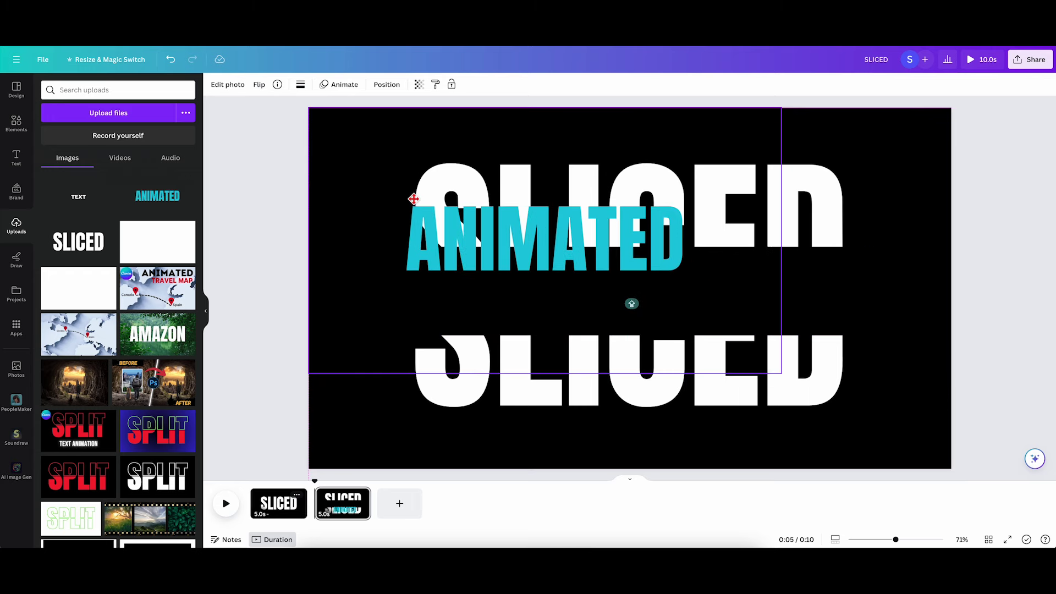
pyautogui.moveTo(787, 378); pyautogui.dragTo(954, 480)
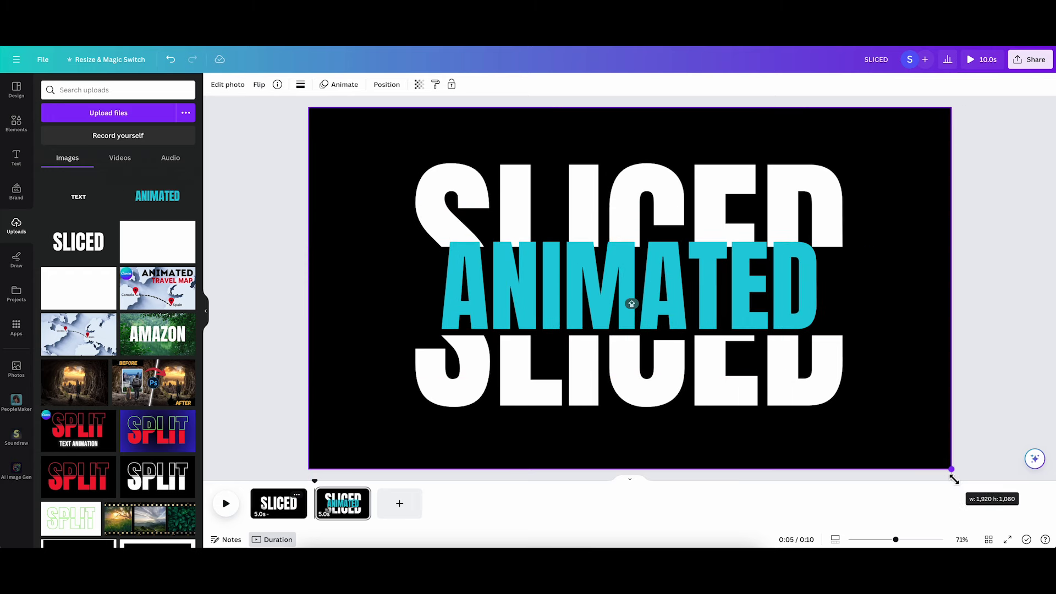
pyautogui.moveTo(601, 186); pyautogui.dragTo(492, 209)
pyautogui.doubleClick(385, 135)
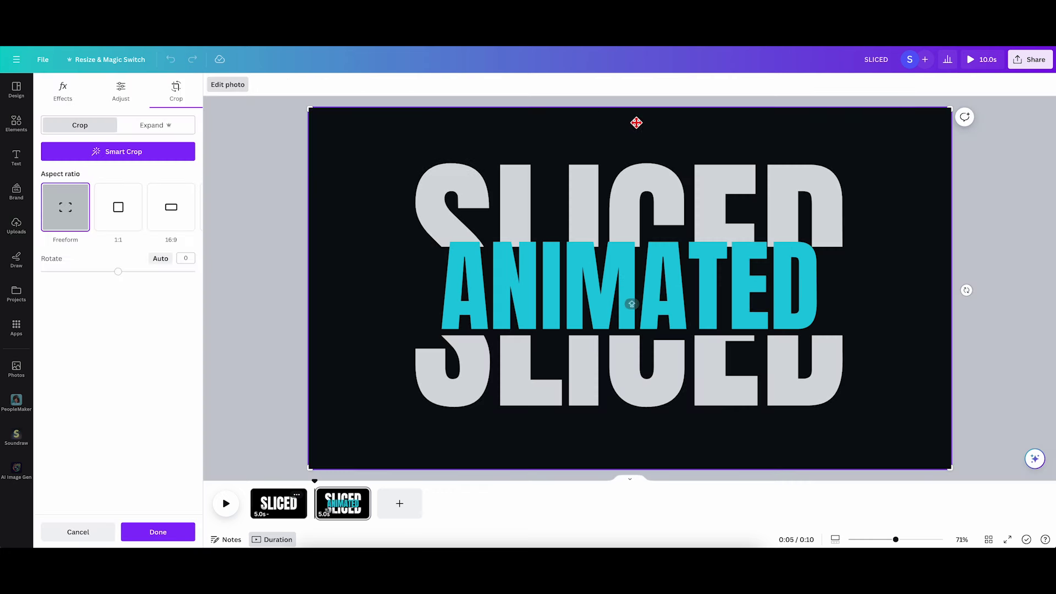
pyautogui.moveTo(953, 109); pyautogui.dragTo(960, 163)
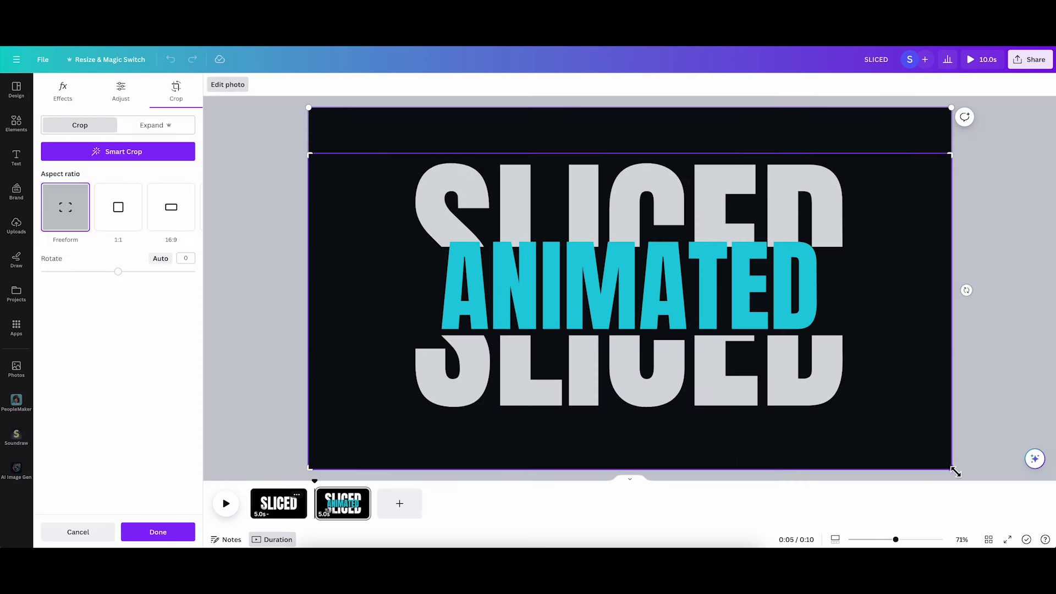
pyautogui.moveTo(955, 471); pyautogui.dragTo(955, 424)
pyautogui.click(992, 420)
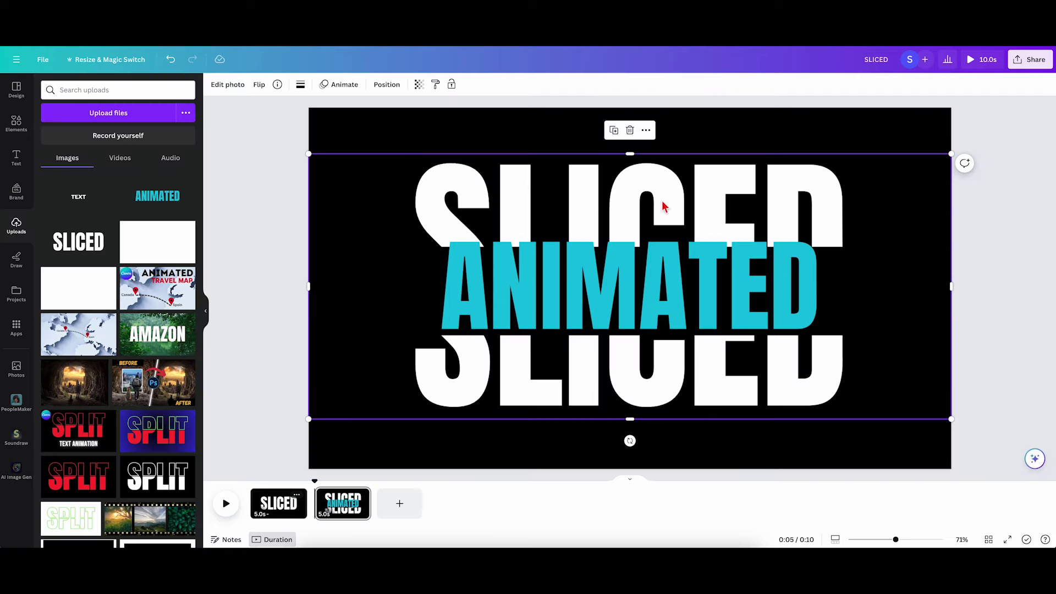
# Step: Spread the SLICED halves further apart and fit a smaller ANIMATED into the gap between them
pyautogui.moveTo(309, 155); pyautogui.dragTo(413, 230)
pyautogui.moveTo(630, 218); pyautogui.dragTo(627, 170)
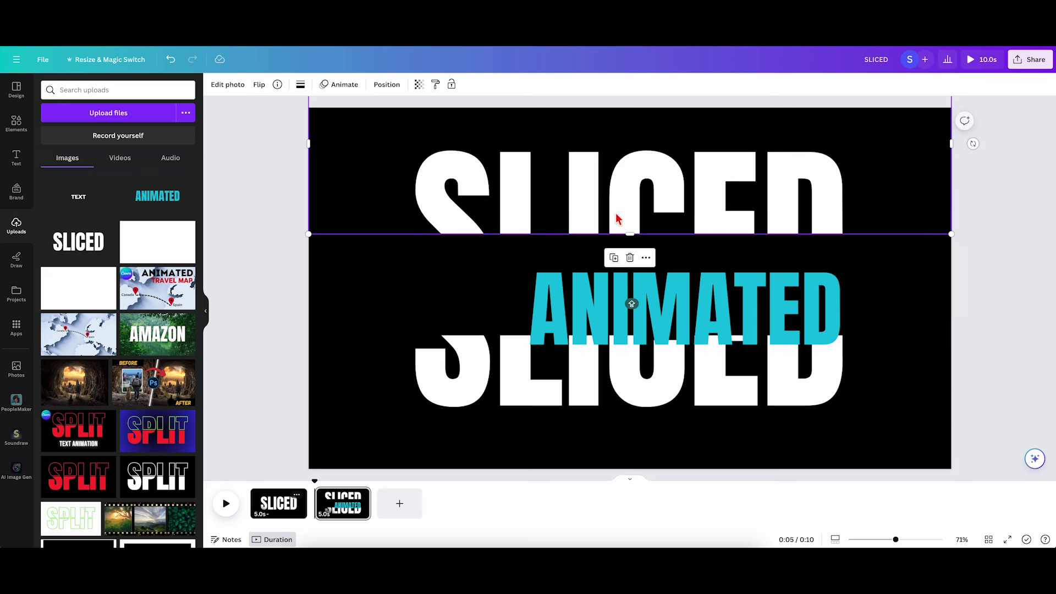
pyautogui.moveTo(420, 384); pyautogui.dragTo(417, 405)
pyautogui.moveTo(618, 306); pyautogui.dragTo(487, 295)
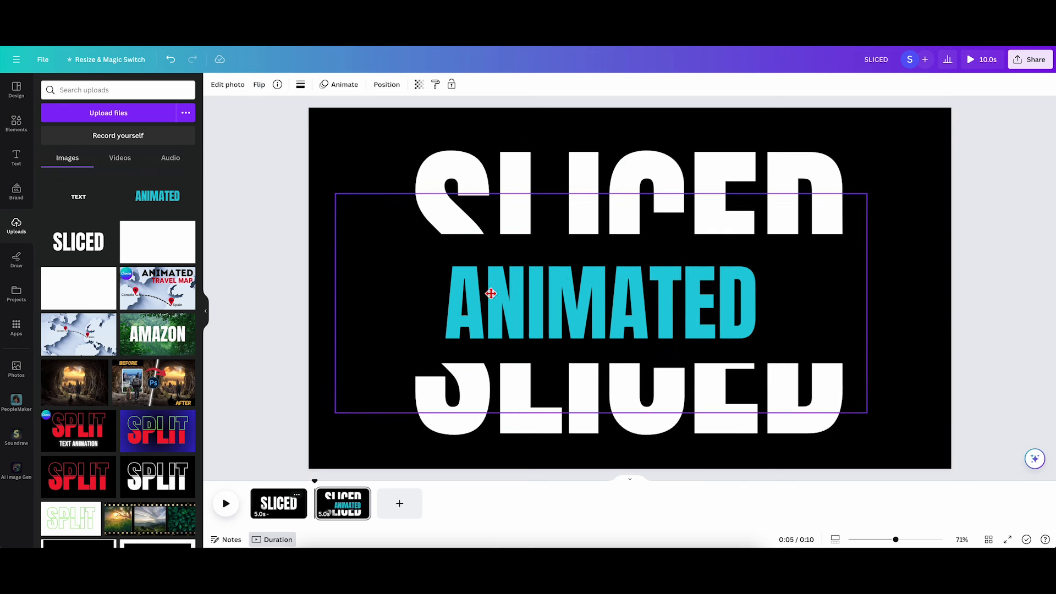
pyautogui.moveTo(868, 200); pyautogui.dragTo(916, 179)
# Step: Bring the SLICED halves slightly closer together, shrink ANIMATED a little and centre it in the gap
pyautogui.click(802, 170)
pyautogui.moveTo(803, 170); pyautogui.dragTo(803, 179)
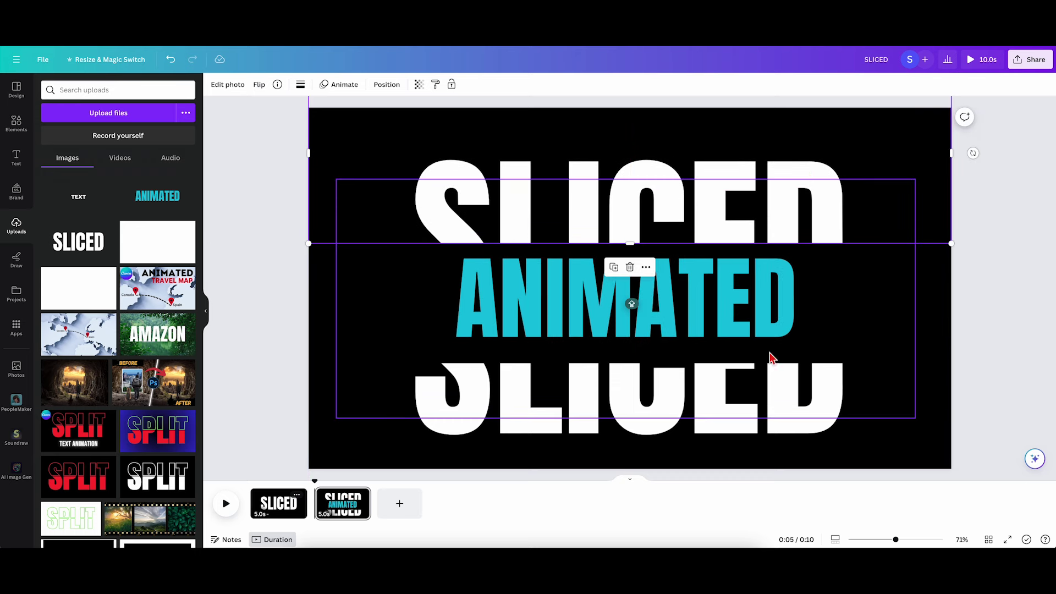
pyautogui.moveTo(803, 432); pyautogui.dragTo(801, 417)
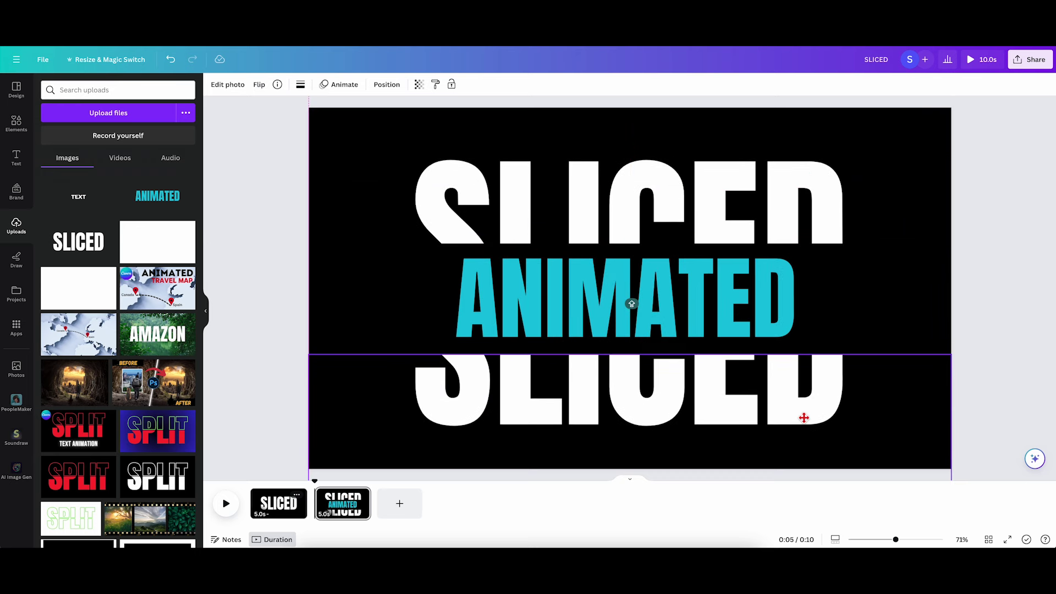
pyautogui.moveTo(792, 271); pyautogui.dragTo(773, 278)
pyautogui.click(773, 162)
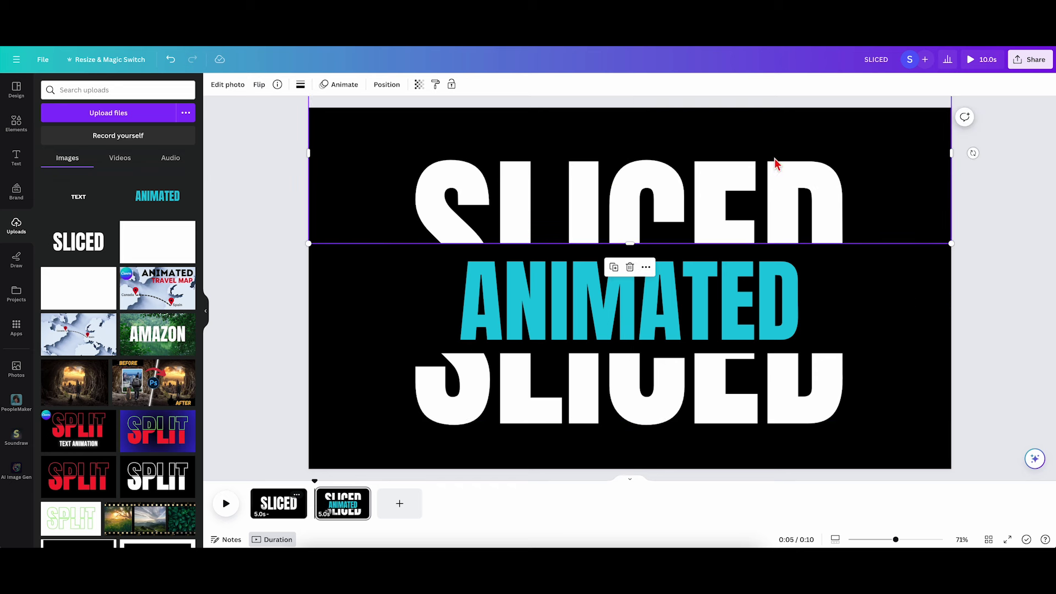
pyautogui.click(813, 427)
pyautogui.click(722, 290)
pyautogui.moveTo(914, 193); pyautogui.dragTo(876, 204)
pyautogui.moveTo(737, 292); pyautogui.dragTo(752, 289)
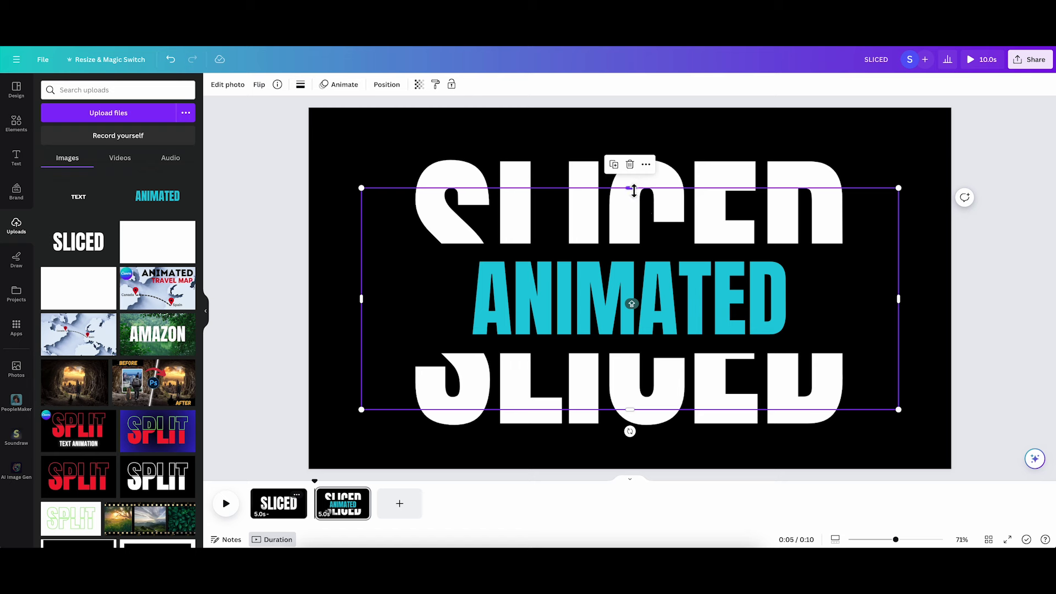
# Step: Crop ANIMATED to its lower half, then overlay a duplicate in the same place cropped to the upper half
pyautogui.moveTo(634, 190); pyautogui.dragTo(627, 297)
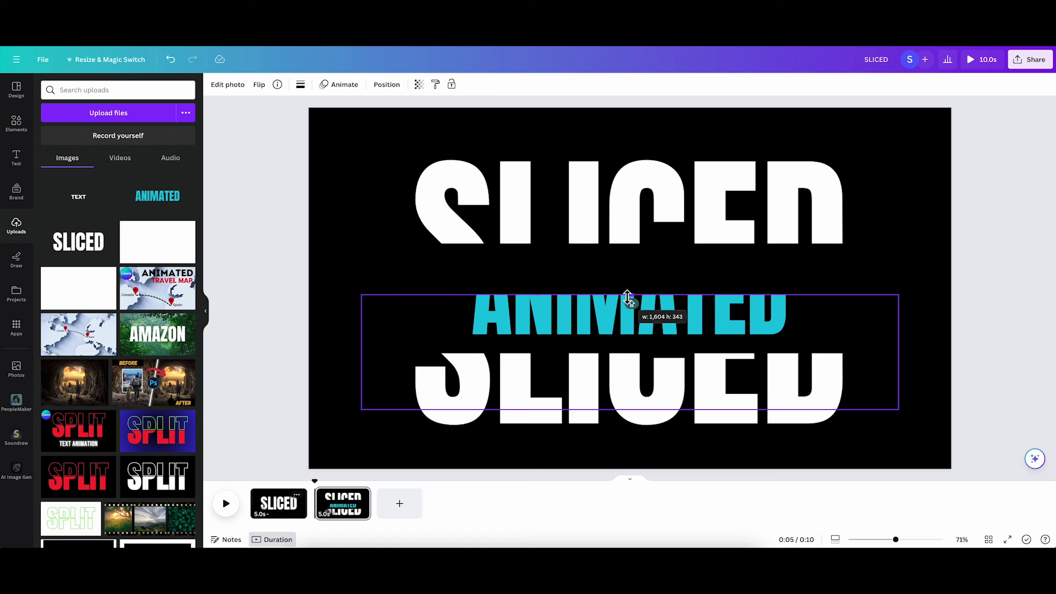
pyautogui.moveTo(549, 325); pyautogui.dragTo(541, 317)
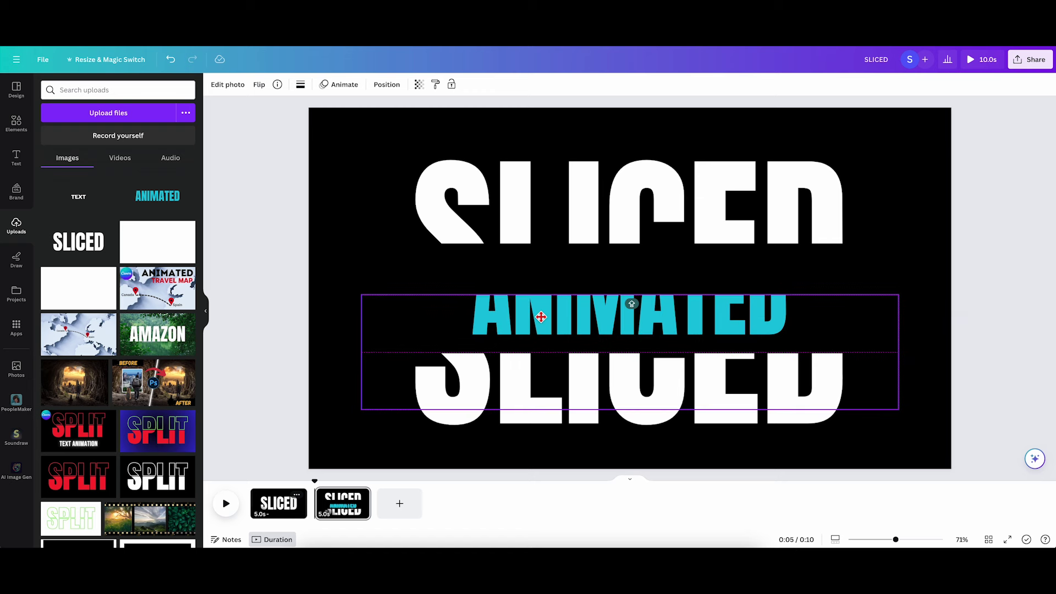
pyautogui.moveTo(636, 294); pyautogui.dragTo(631, 201)
pyautogui.moveTo(633, 411); pyautogui.dragTo(630, 297)
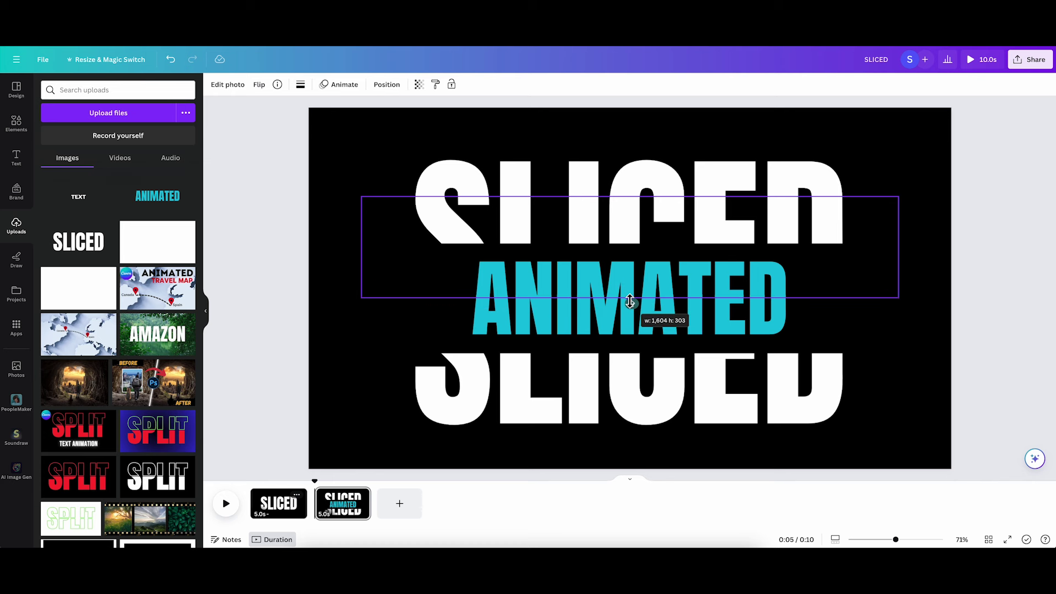
pyautogui.click(629, 301)
pyautogui.click(852, 296)
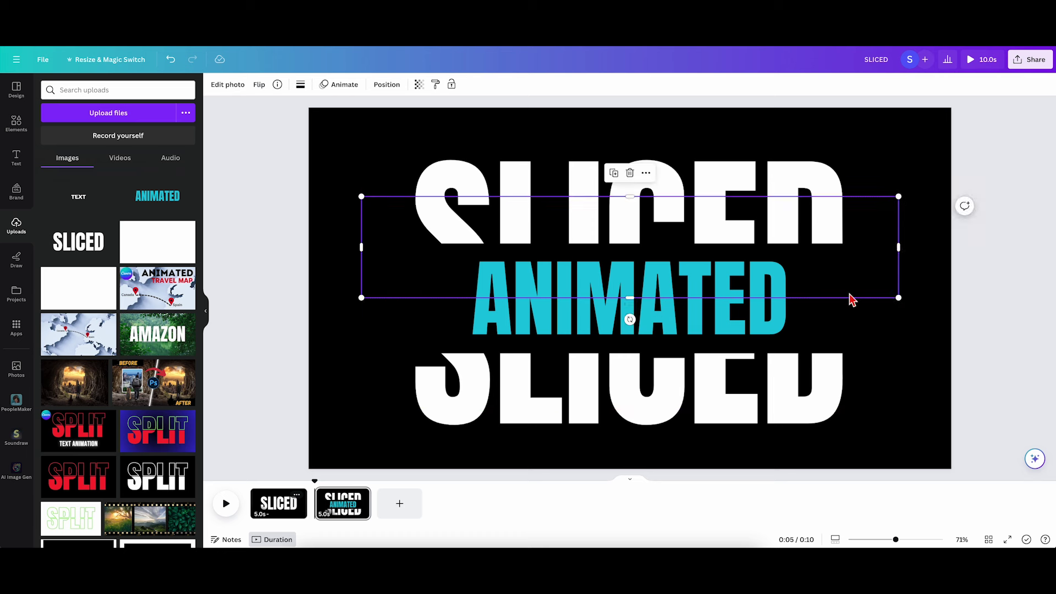
pyautogui.click(880, 330)
pyautogui.click(925, 345)
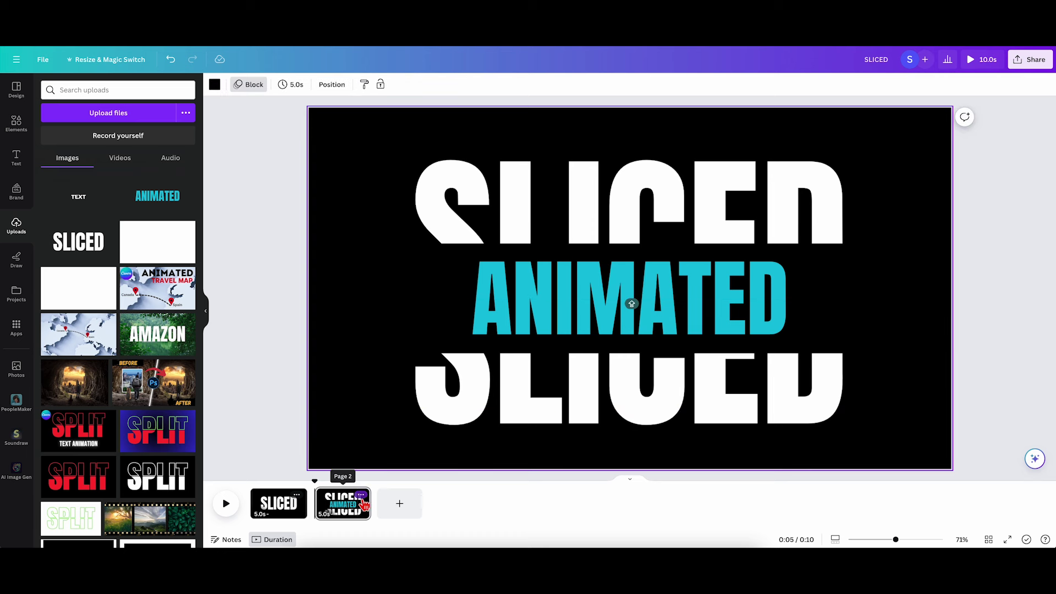
# Step: Duplicate the second page and, on the copy, move both upper halves up and both lower halves down to split ANIMATED
pyautogui.click(362, 497)
pyautogui.click(401, 346)
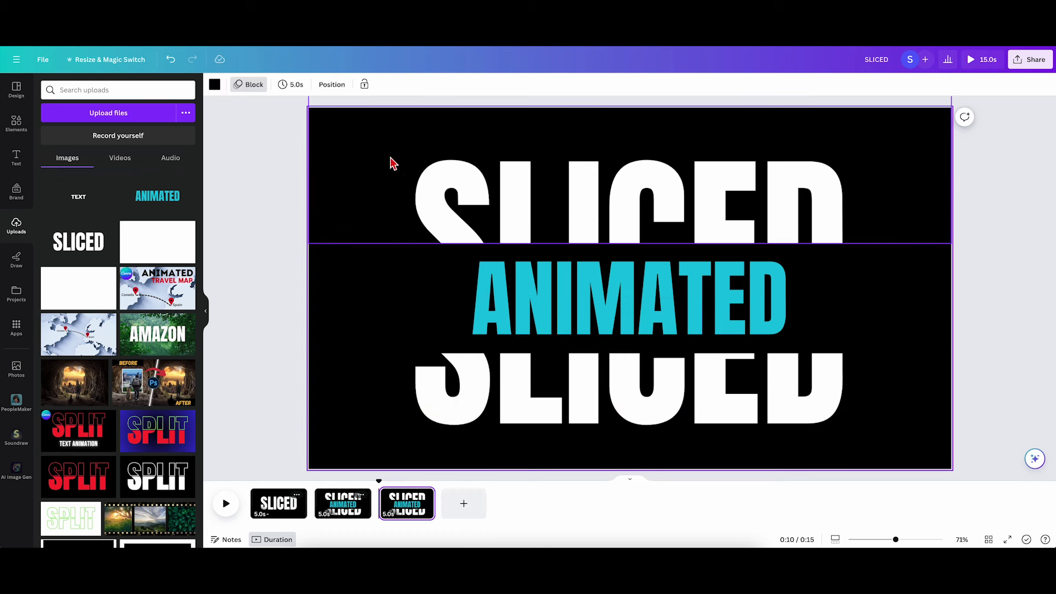
pyautogui.moveTo(259, 193); pyautogui.dragTo(556, 246)
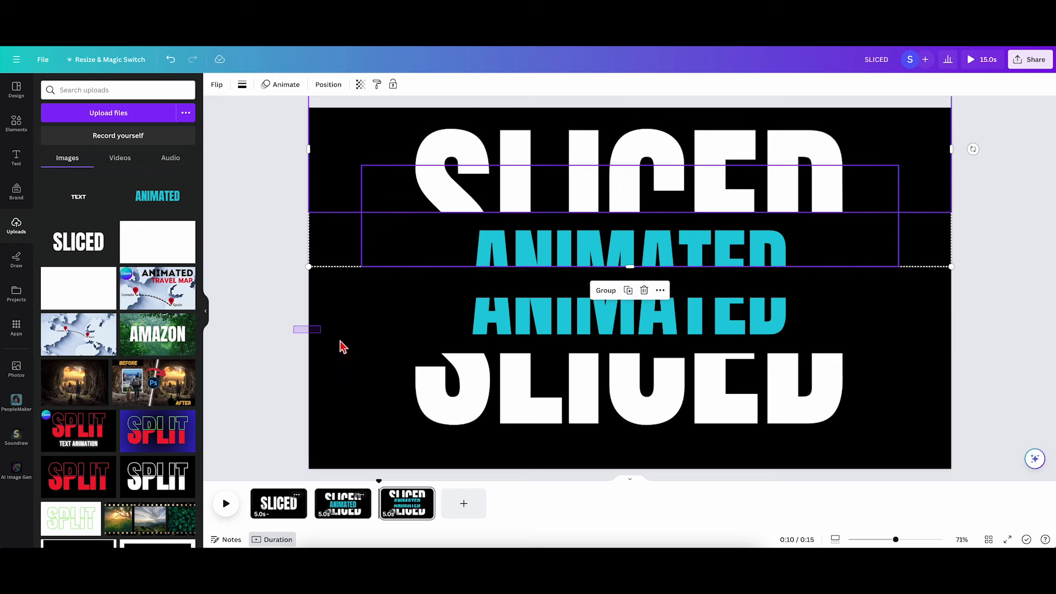
pyautogui.moveTo(342, 347); pyautogui.dragTo(601, 403)
pyautogui.moveTo(270, 154); pyautogui.dragTo(485, 241)
pyautogui.click(295, 267)
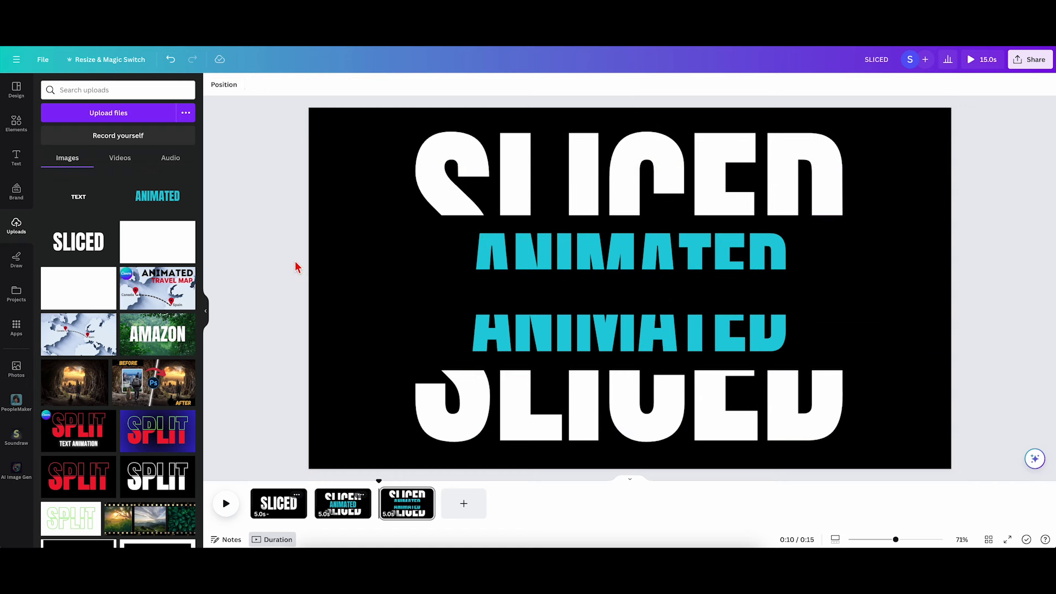
# Step: Add the uploaded TEXT image, crop it closely around the word and centre it between the halves of ANIMATED
pyautogui.moveTo(78, 199); pyautogui.dragTo(631, 302)
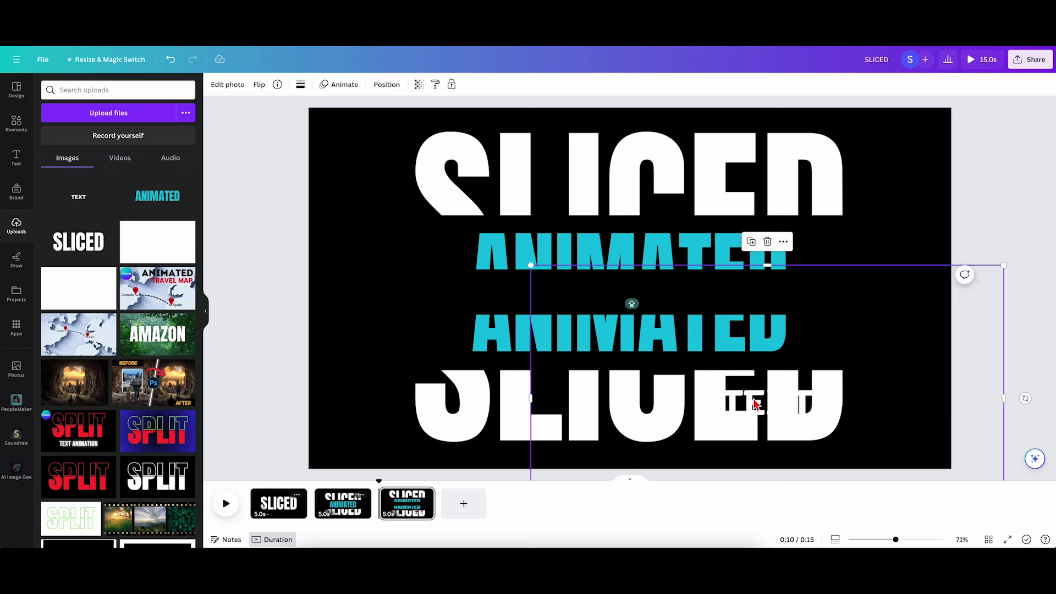
pyautogui.doubleClick(605, 297)
pyautogui.moveTo(379, 154); pyautogui.dragTo(560, 271)
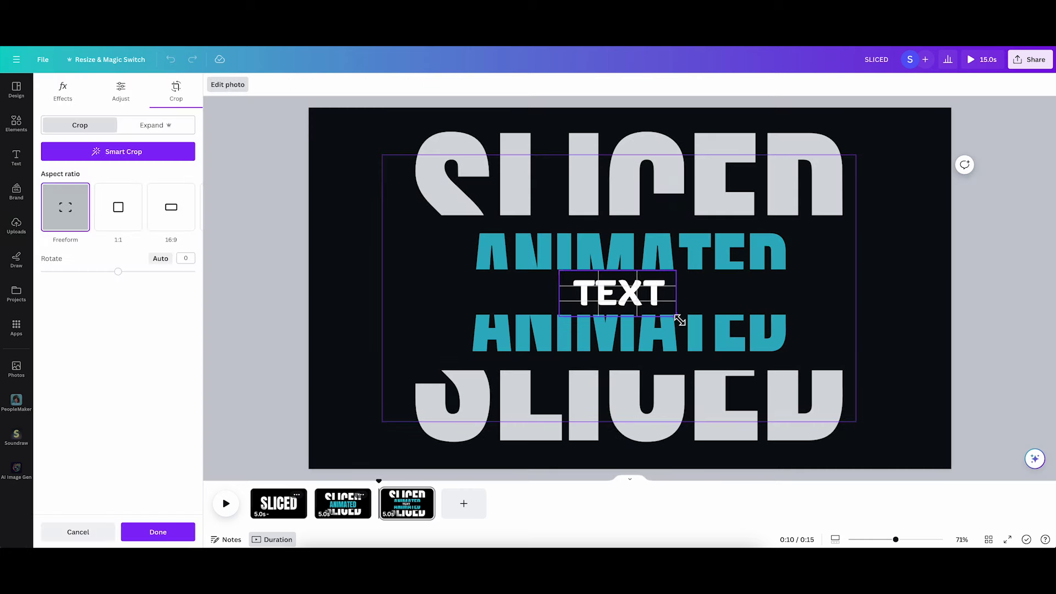
pyautogui.click(681, 318)
pyautogui.moveTo(618, 299); pyautogui.dragTo(644, 285)
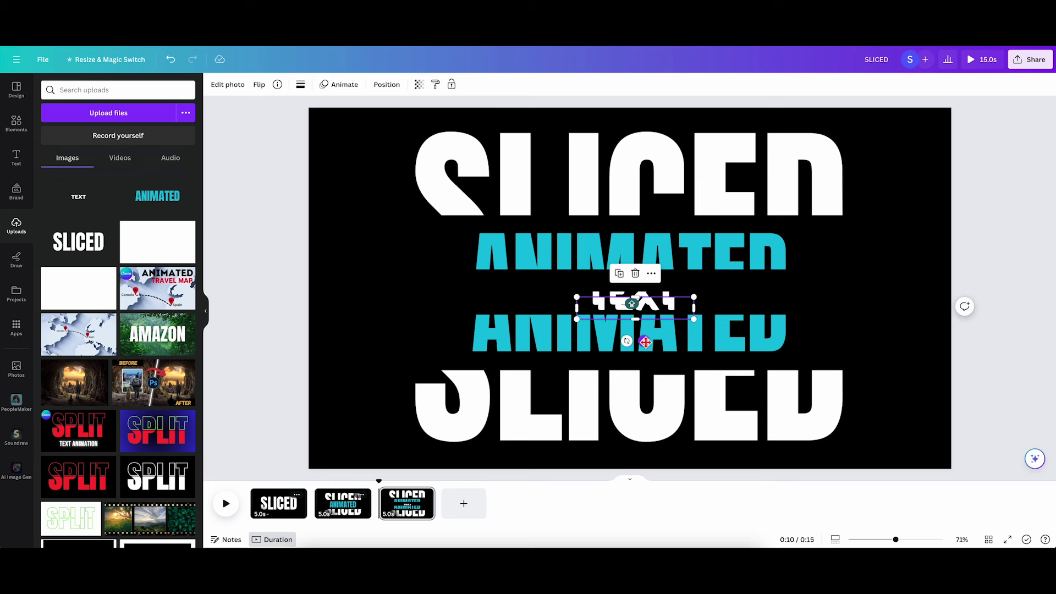
pyautogui.moveTo(657, 313); pyautogui.dragTo(651, 306)
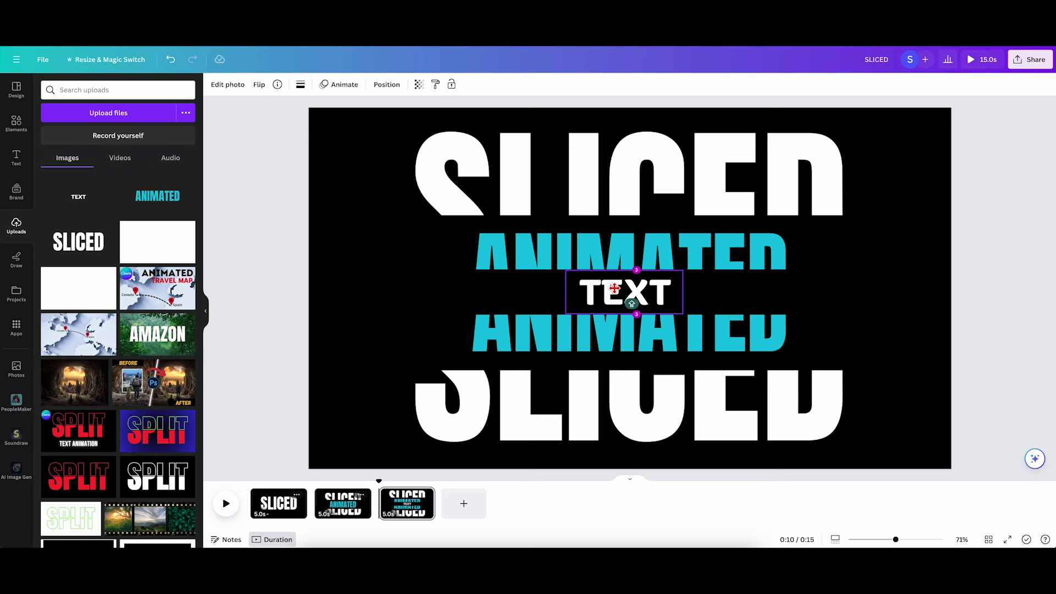
pyautogui.click(614, 288)
pyautogui.click(982, 358)
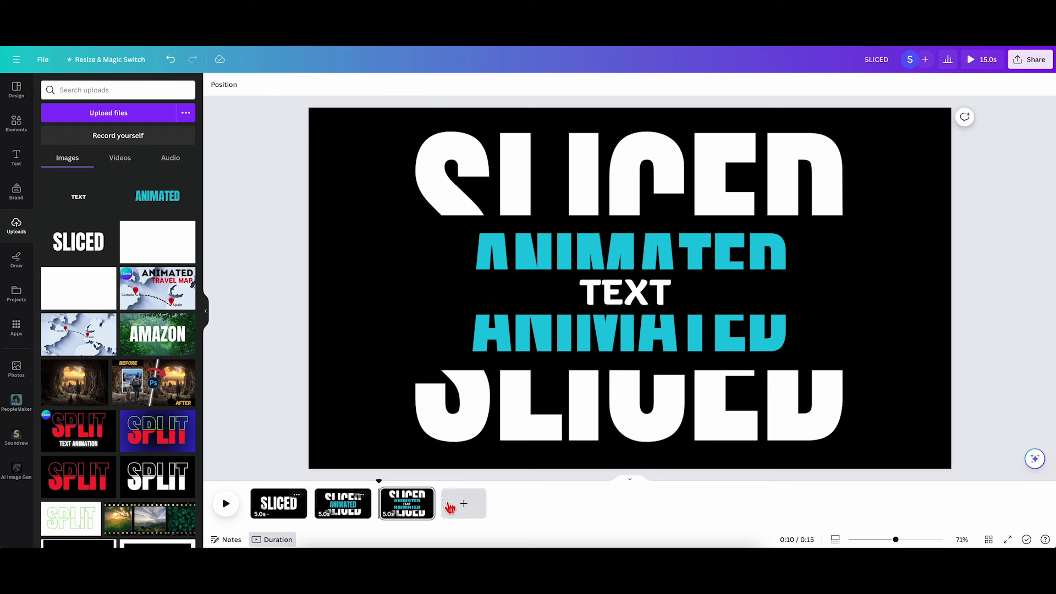
# Step: Apply the Match & Move transition between all pages and briefly preview the animation
pyautogui.click(317, 511)
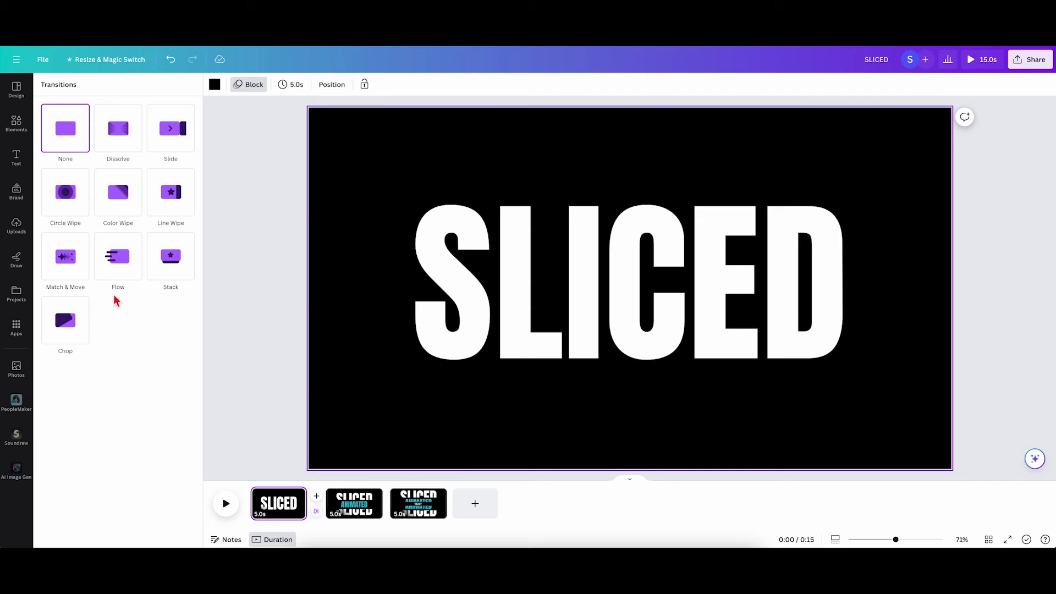
pyautogui.click(85, 282)
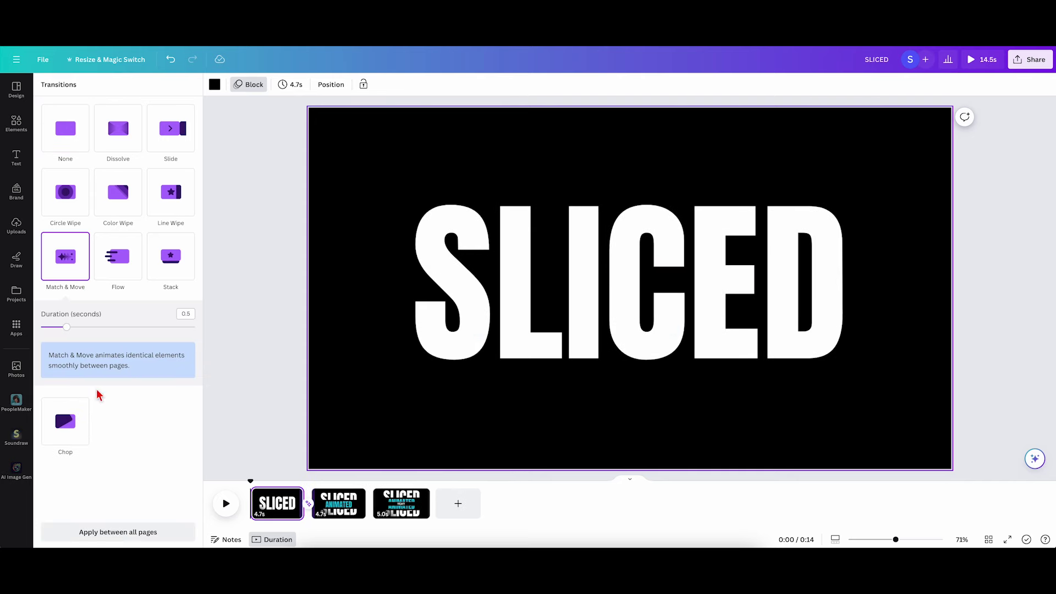
pyautogui.click(146, 531)
pyautogui.click(229, 505)
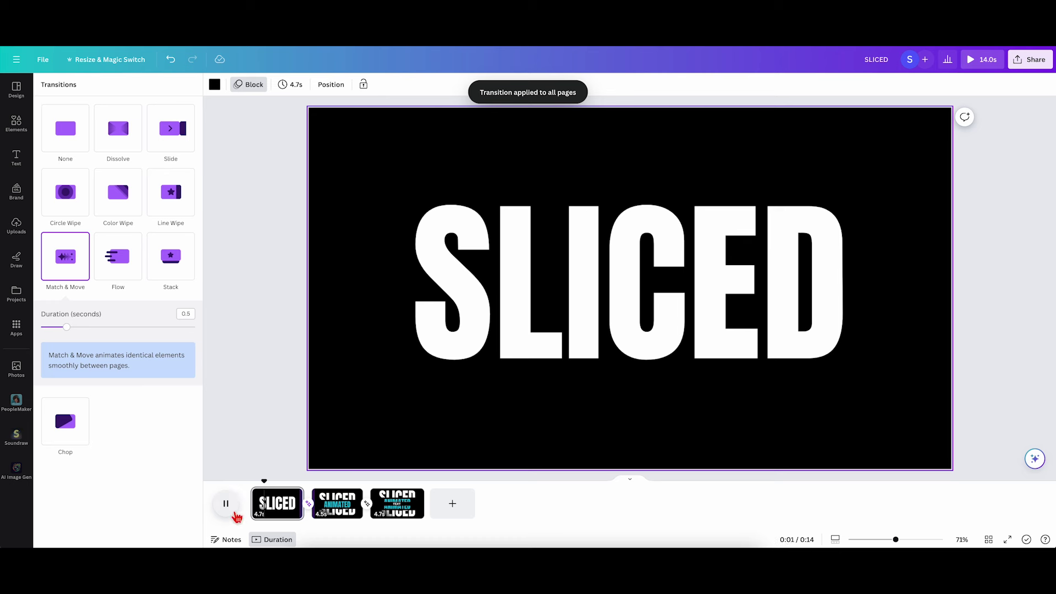
pyautogui.click(226, 505)
# Step: Shorten the first page to 1.7 seconds, apply that timing to all pages and play the animation
pyautogui.moveTo(303, 504); pyautogui.dragTo(274, 504)
pyautogui.click(289, 84)
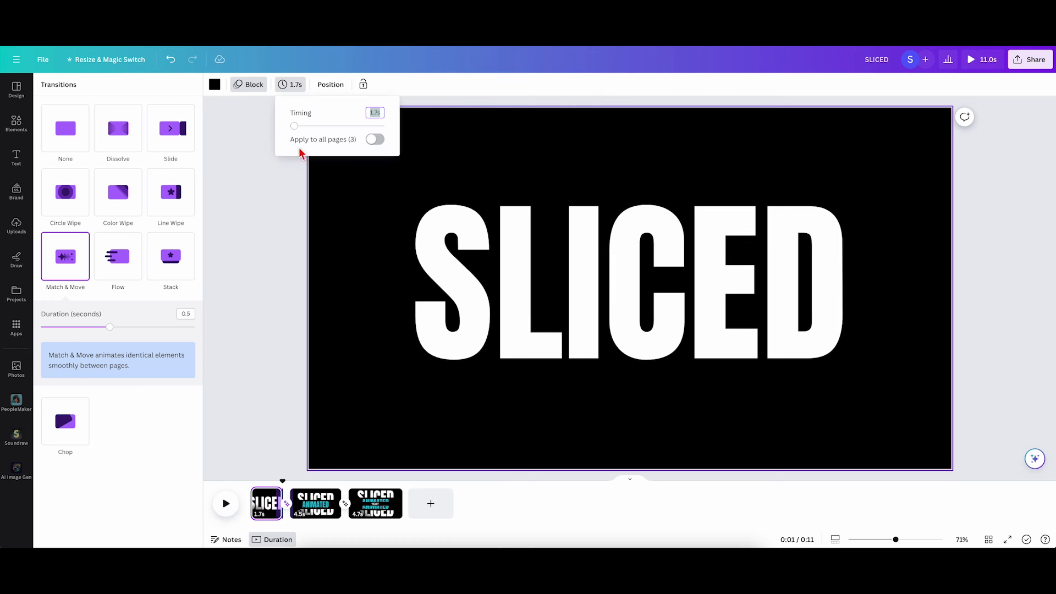
pyautogui.click(374, 139)
pyautogui.click(226, 504)
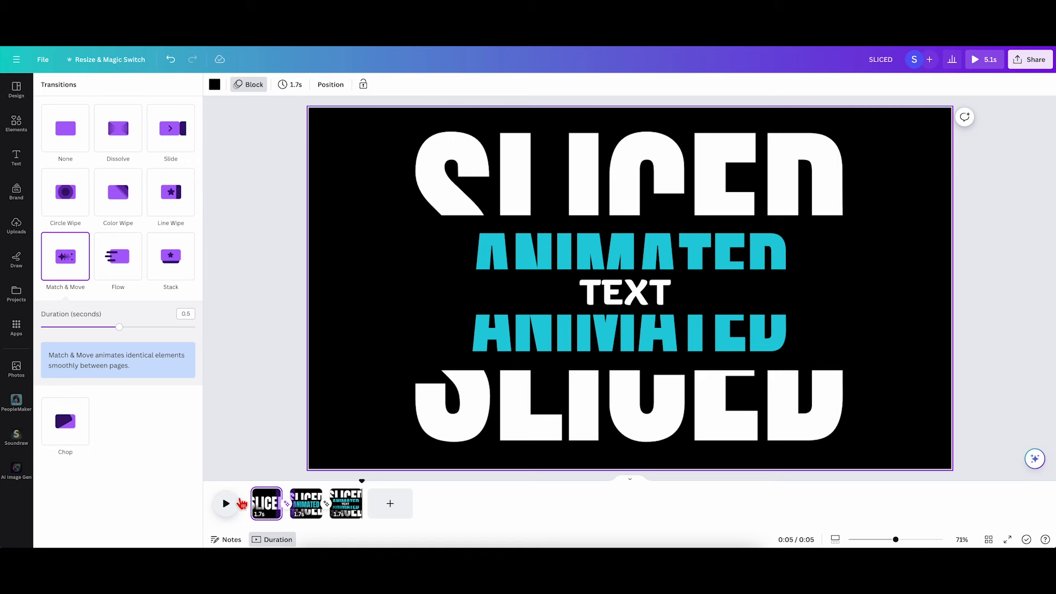
pyautogui.click(306, 501)
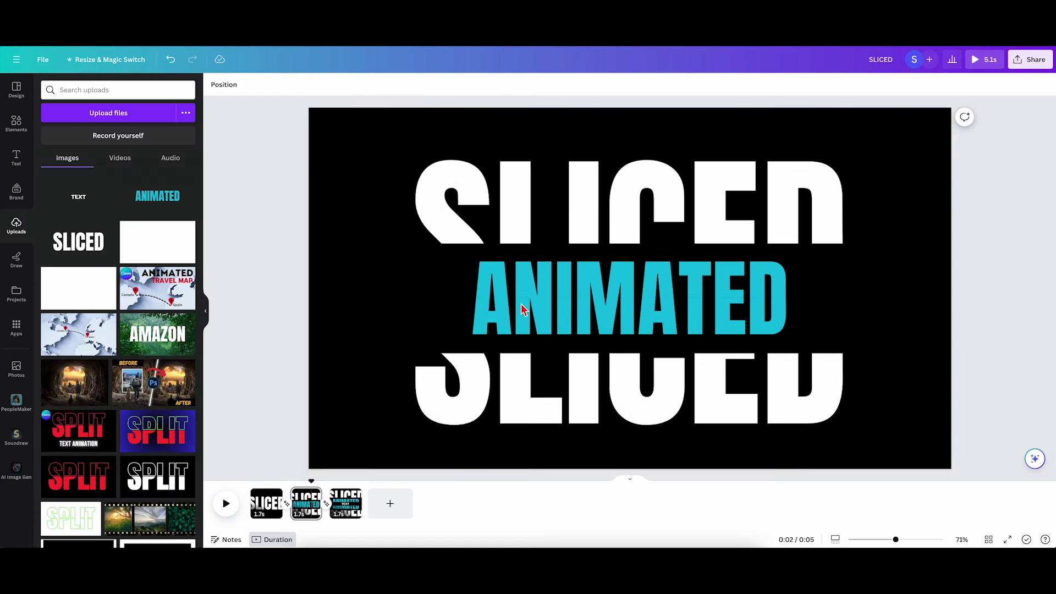
pyautogui.click(544, 290)
pyautogui.moveTo(634, 301); pyautogui.dragTo(631, 301)
pyautogui.press('Escape')
# Step: Duplicate the first page and delete the upper half of SLICED from the opening page
pyautogui.click(269, 509)
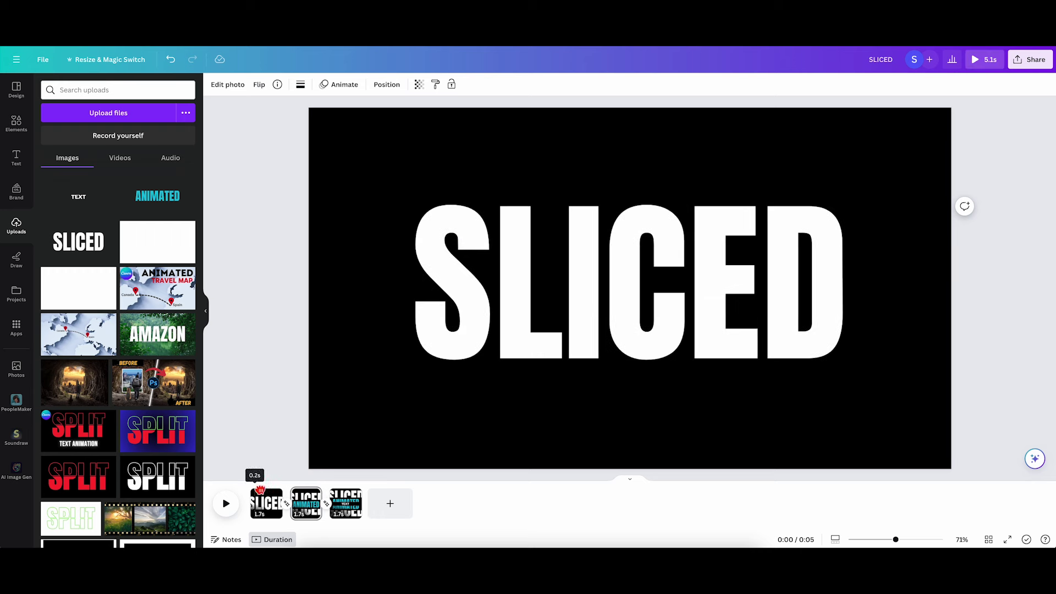
pyautogui.click(272, 495)
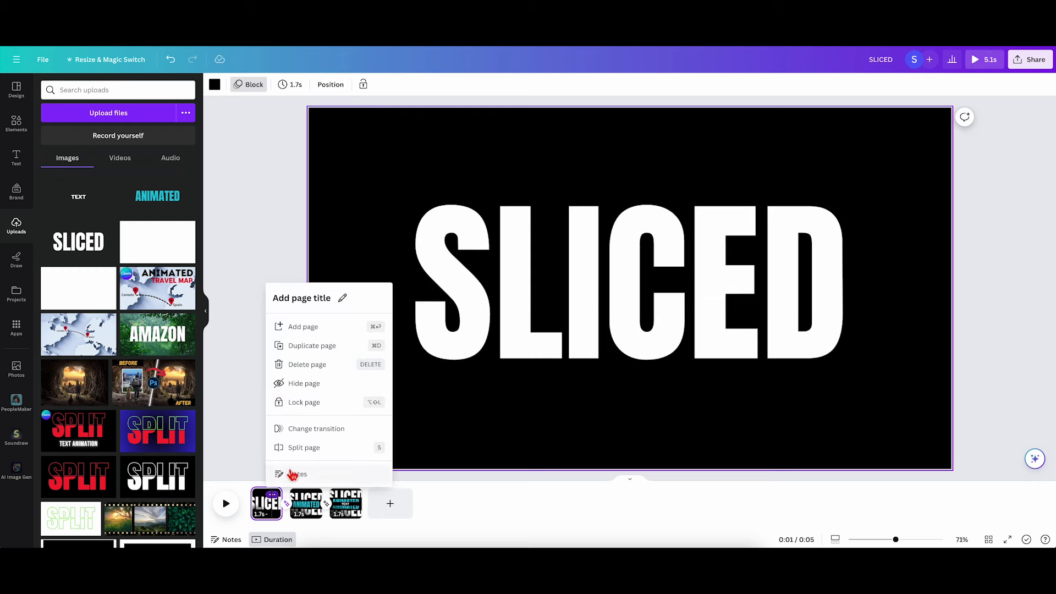
pyautogui.click(320, 354)
pyautogui.click(268, 509)
pyautogui.click(466, 252)
pyautogui.press('Delete')
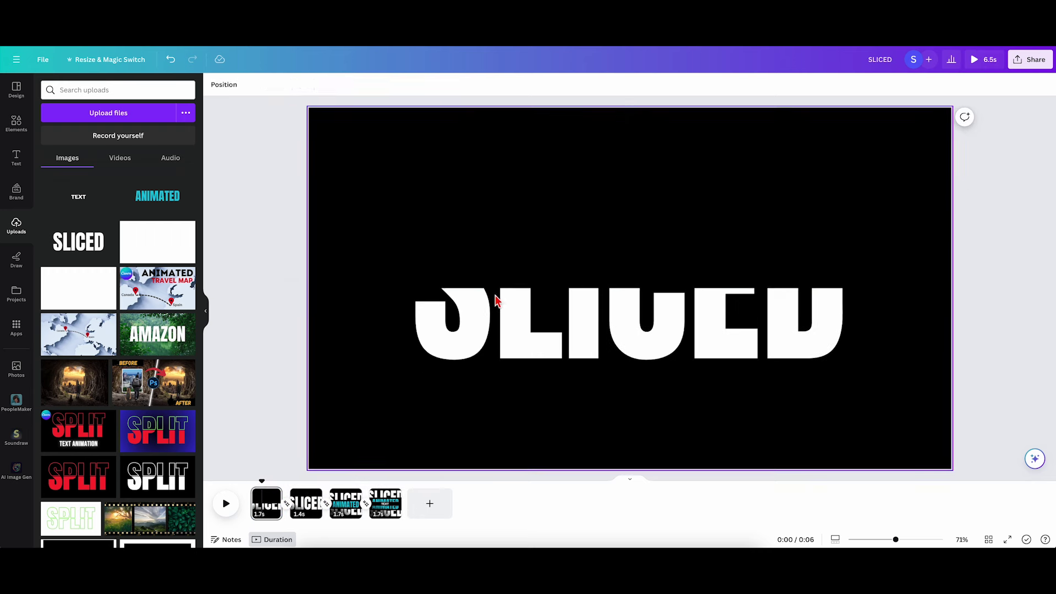